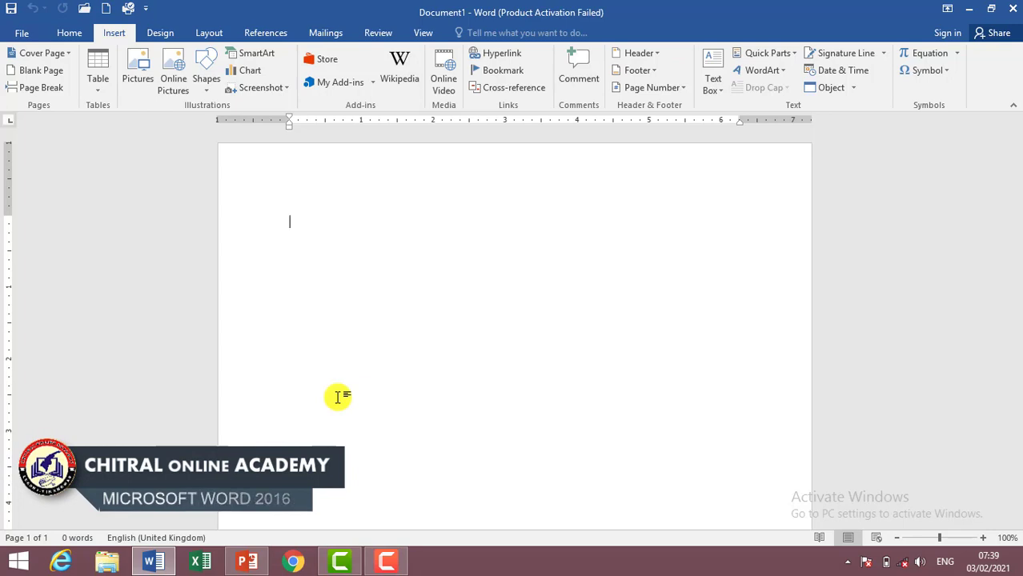
Insert a Vertical Box List SmartArt graphic from the List category into the blank document.
{"action": "left_click", "coordinate": [247, 51]}
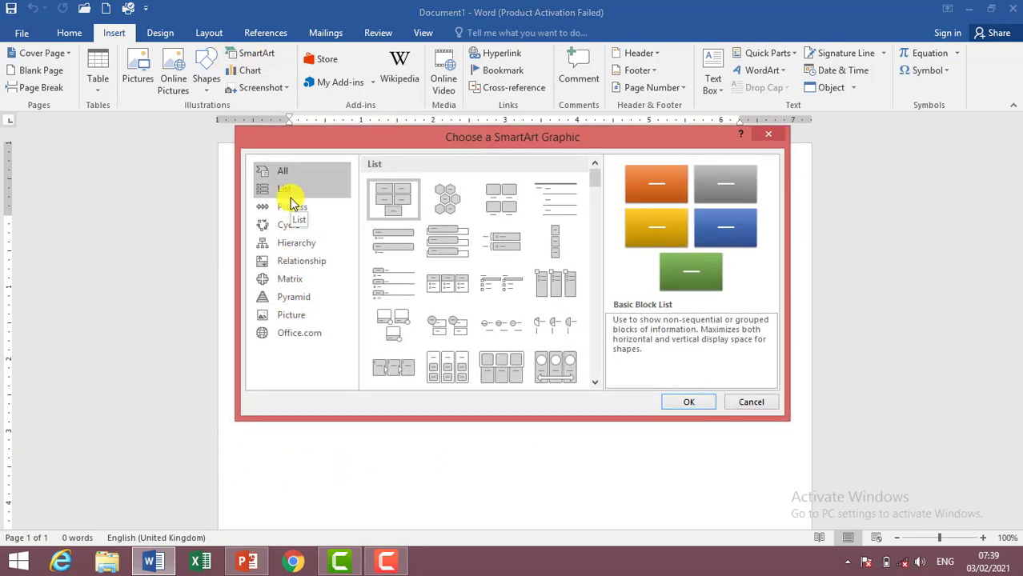
{"action": "left_click", "coordinate": [295, 189]}
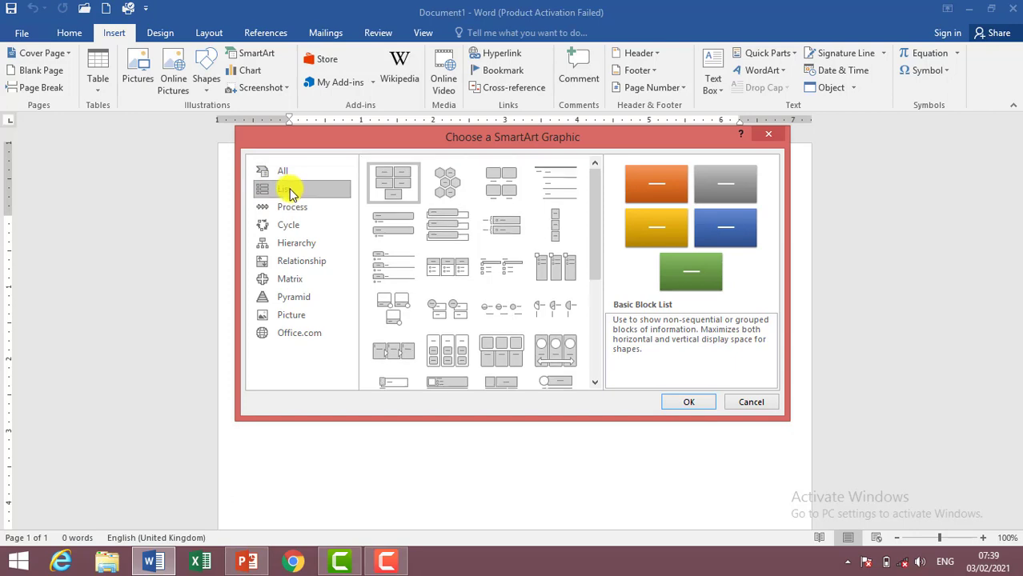
{"action": "left_click", "coordinate": [308, 212]}
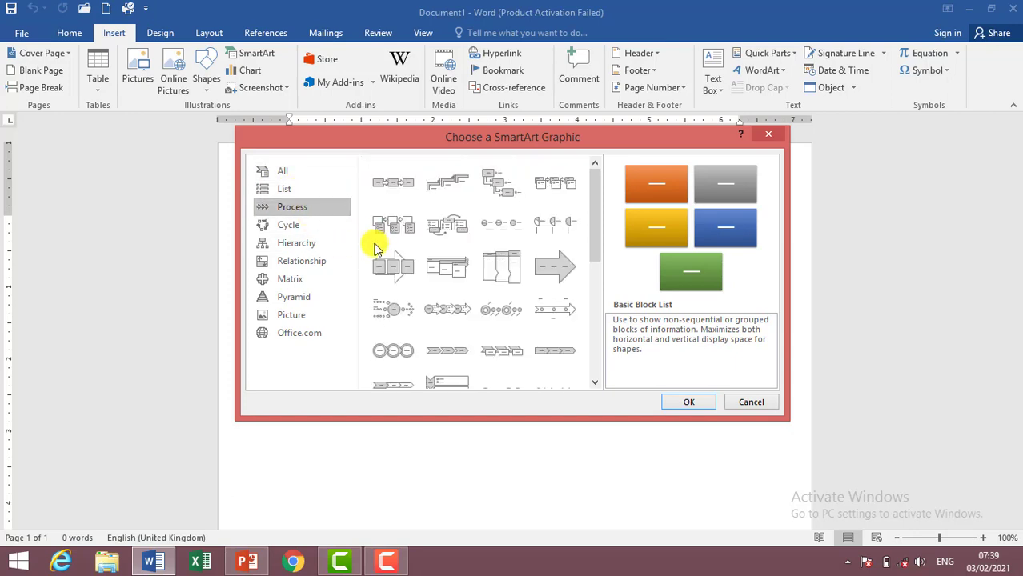
{"action": "left_click", "coordinate": [312, 228]}
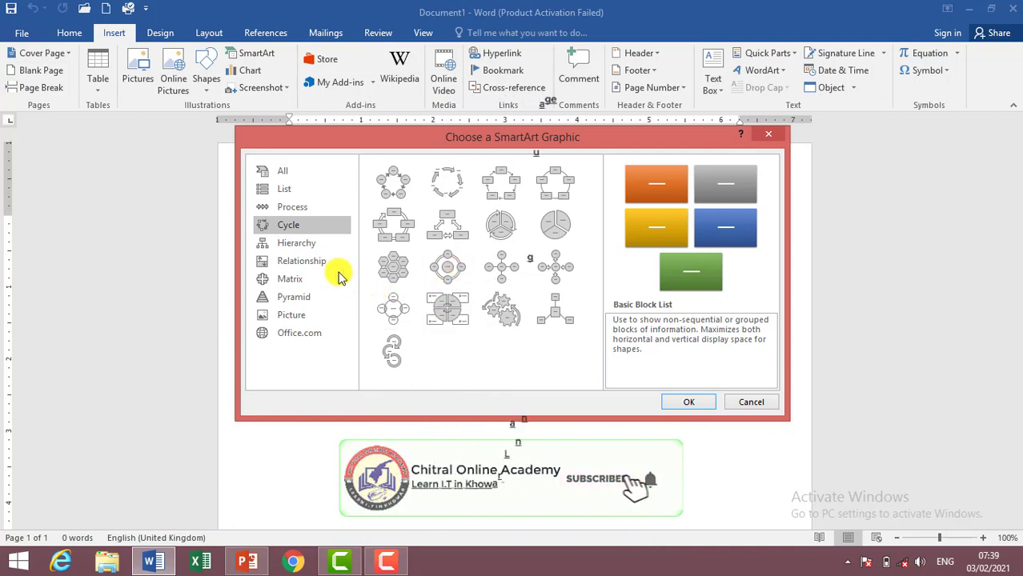
{"action": "left_click", "coordinate": [309, 244]}
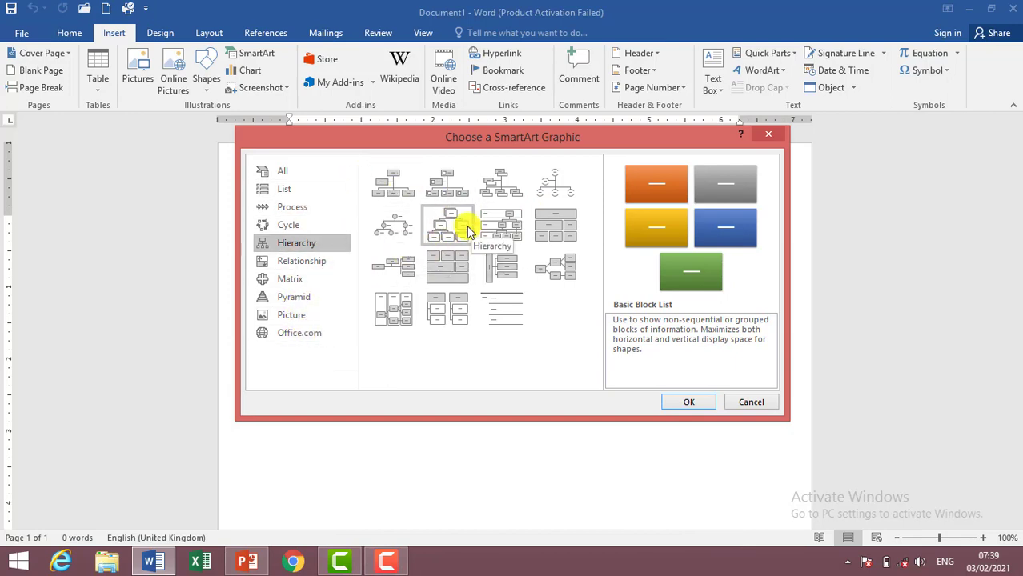
{"action": "left_click", "coordinate": [320, 189]}
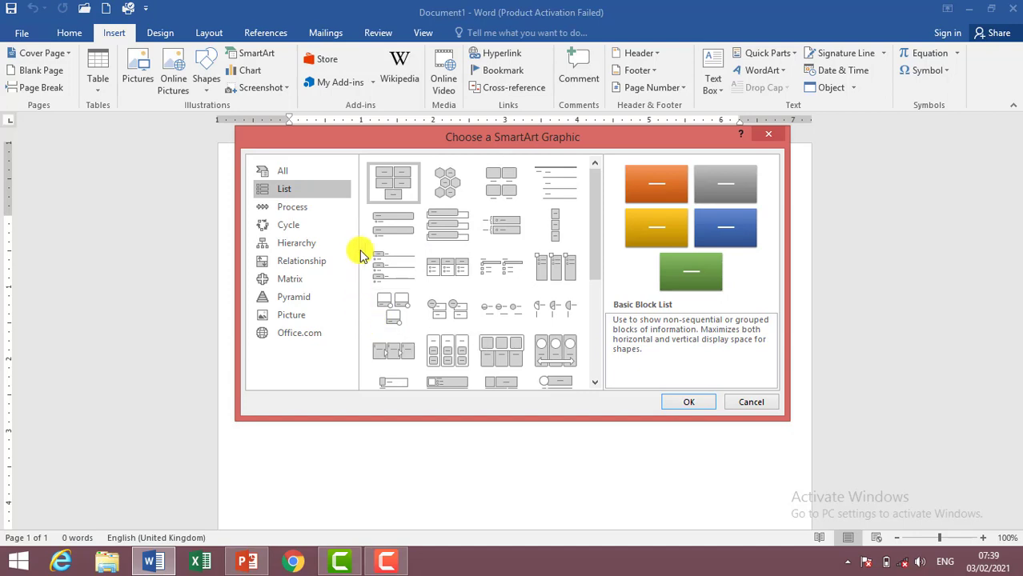
{"action": "left_click", "coordinate": [450, 229]}
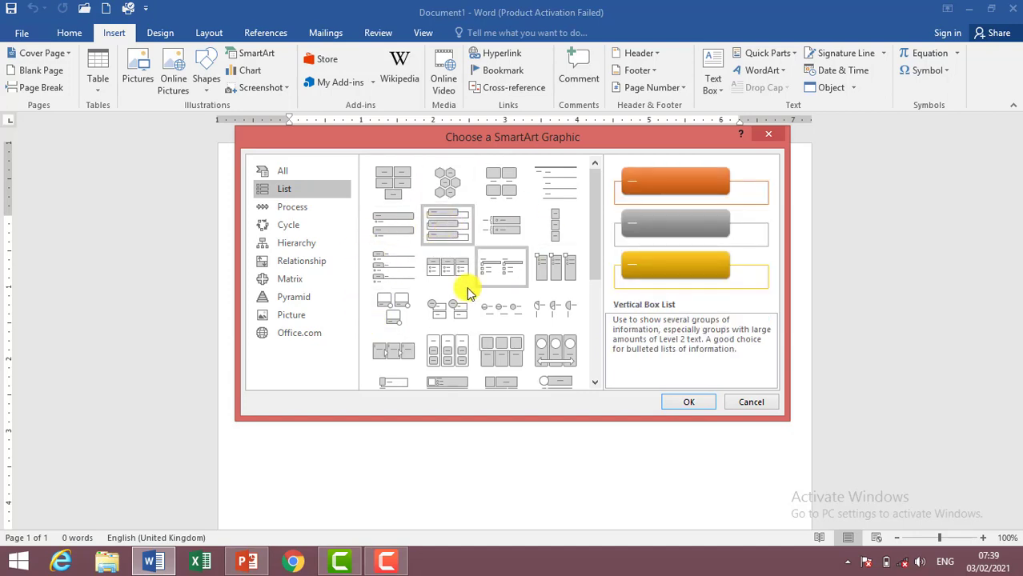
{"action": "scroll", "coordinate": [481, 276], "scroll_direction": "down", "scroll_amount": 3}
{"action": "scroll", "coordinate": [474, 268], "scroll_direction": "up", "scroll_amount": 3}
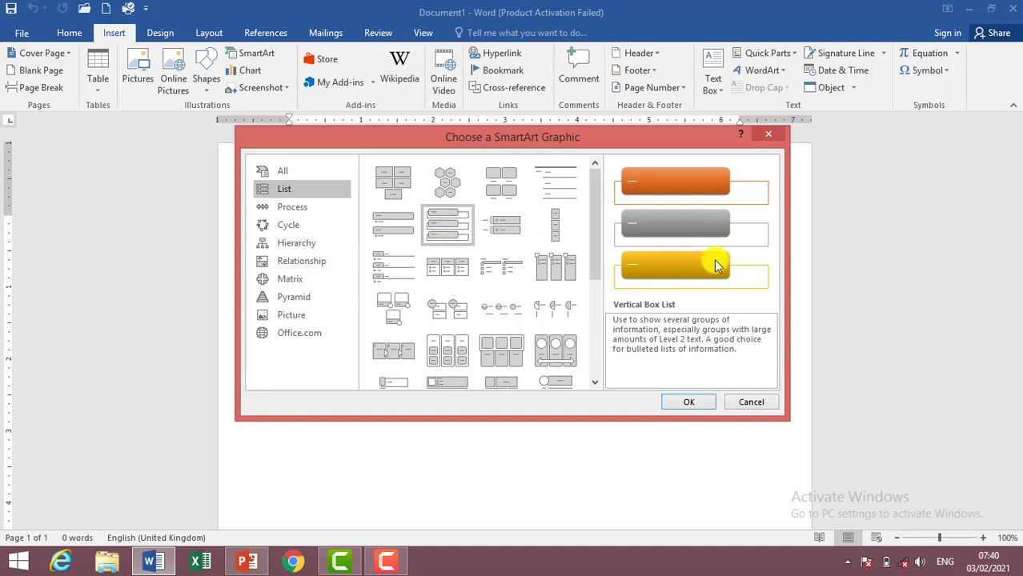
{"action": "left_click", "coordinate": [684, 403]}
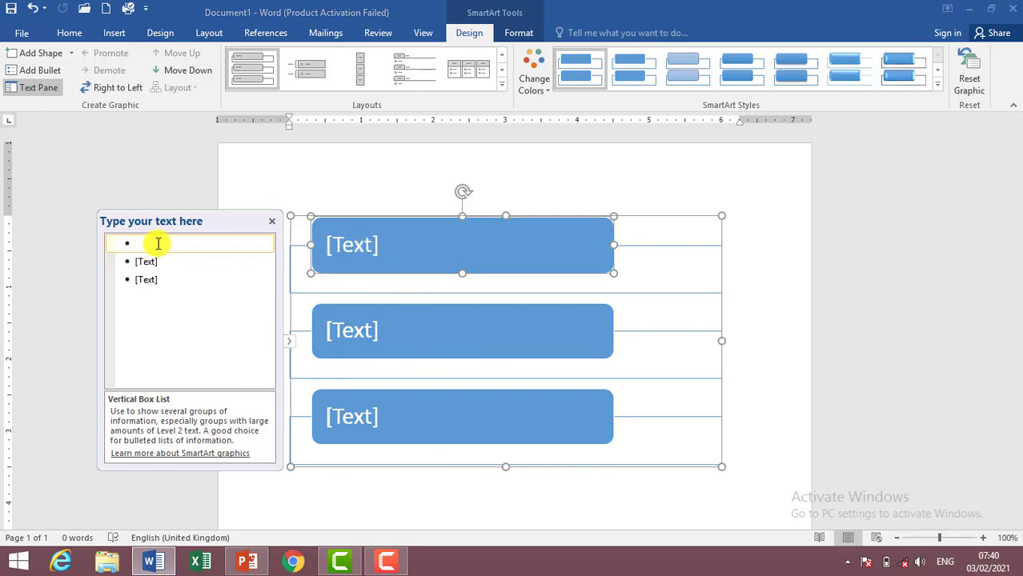
Fill the three SmartArt boxes with Chitral, Drosh and Booni, and close the text pane.
{"action": "left_click", "coordinate": [360, 247]}
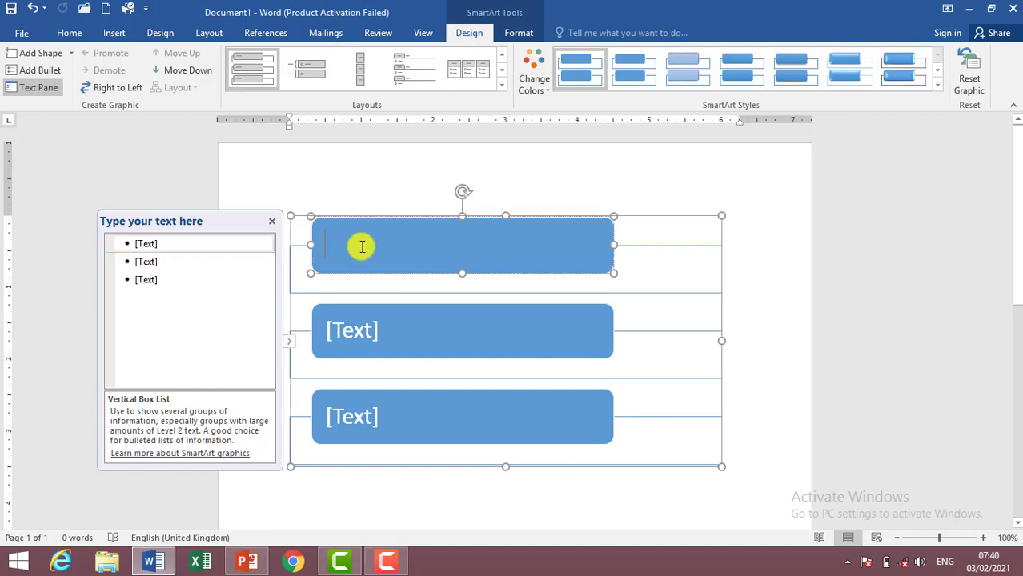
{"action": "type", "text": "Chitral"}
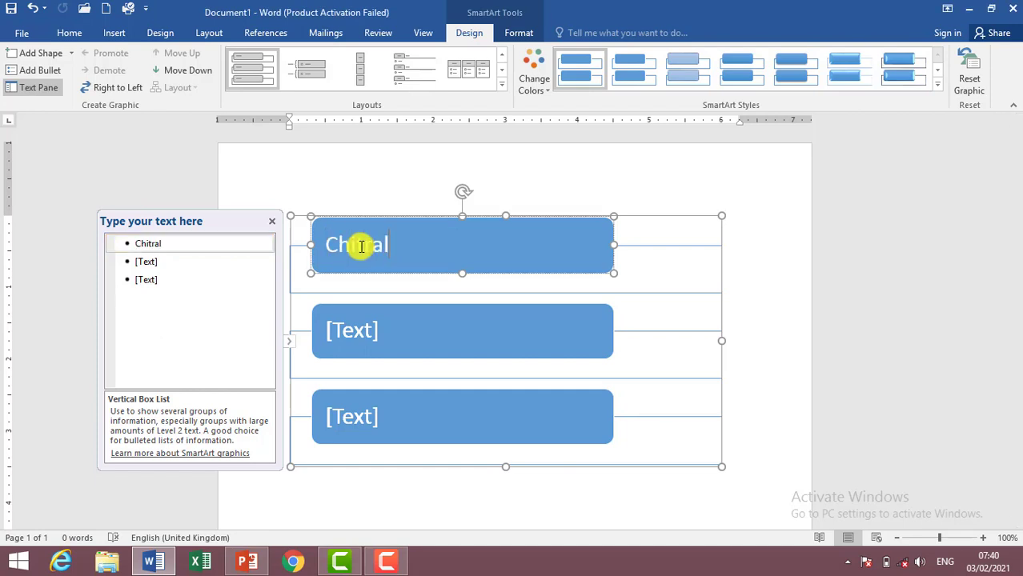
{"action": "left_click", "coordinate": [145, 264]}
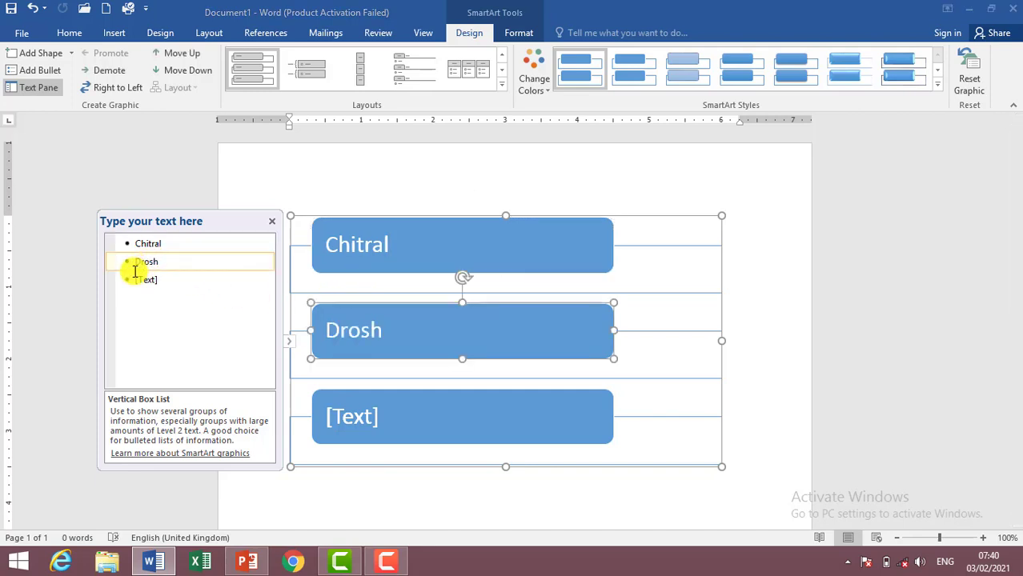
{"action": "left_click", "coordinate": [153, 278]}
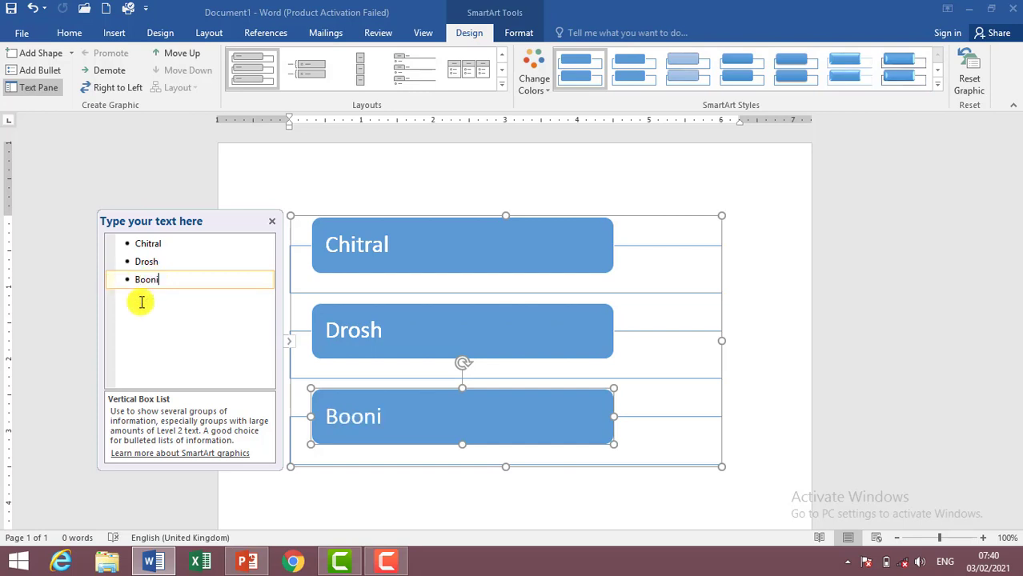
{"action": "left_click", "coordinate": [272, 221]}
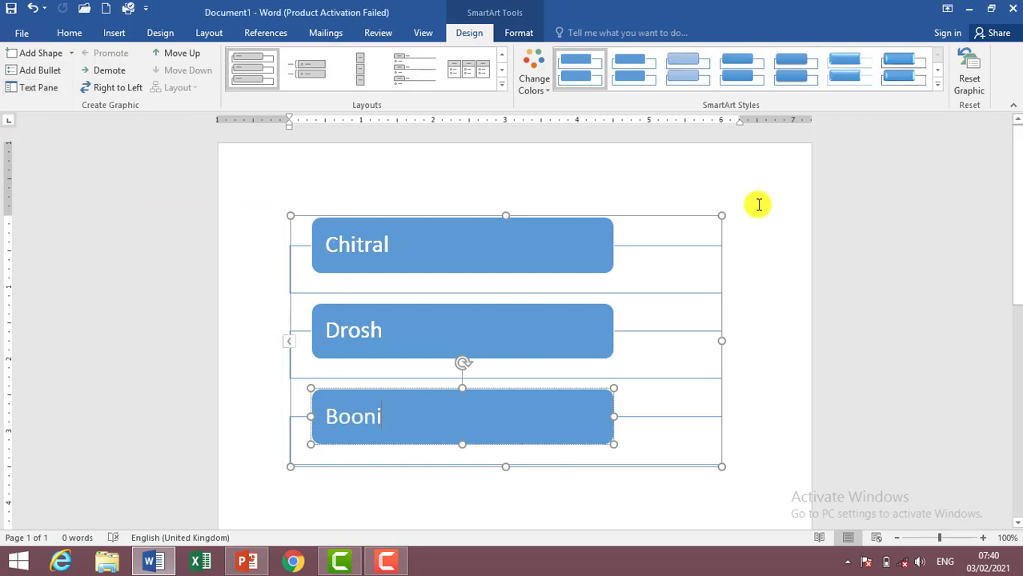
Shrink the SmartArt graphic from its lower corner to about 4.25 inches wide and deselect it.
{"action": "left_click", "coordinate": [756, 213]}
{"action": "scroll", "coordinate": [490, 439], "scroll_direction": "down", "scroll_amount": 1}
{"action": "scroll", "coordinate": [522, 361], "scroll_direction": "up", "scroll_amount": 1}
{"action": "scroll", "coordinate": [480, 400], "scroll_direction": "down", "scroll_amount": 1}
{"action": "left_click", "coordinate": [592, 396]}
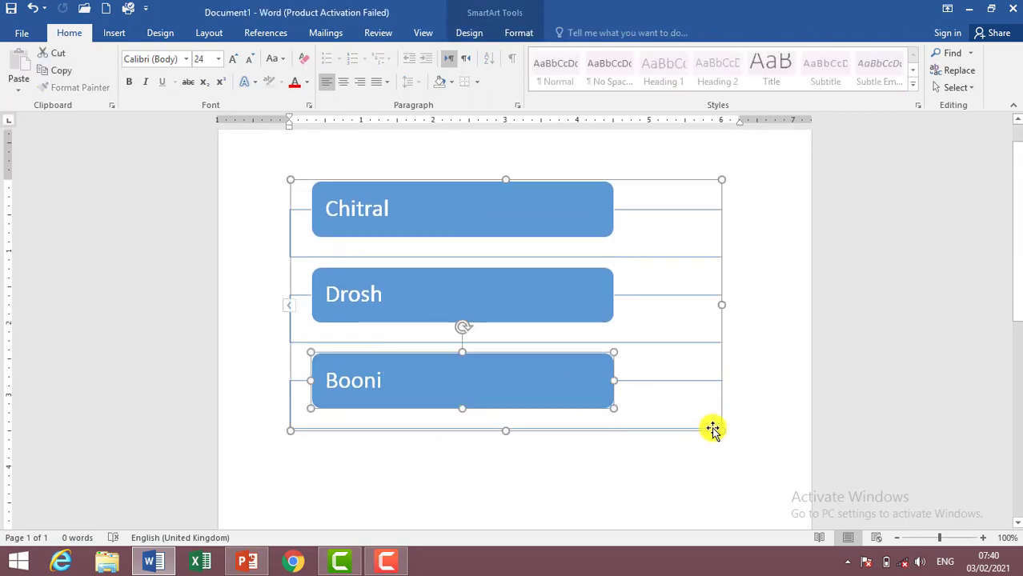
{"action": "left_click_drag", "start_coordinate": [719, 428], "coordinate": [600, 359]}
{"action": "left_click", "coordinate": [238, 142]}
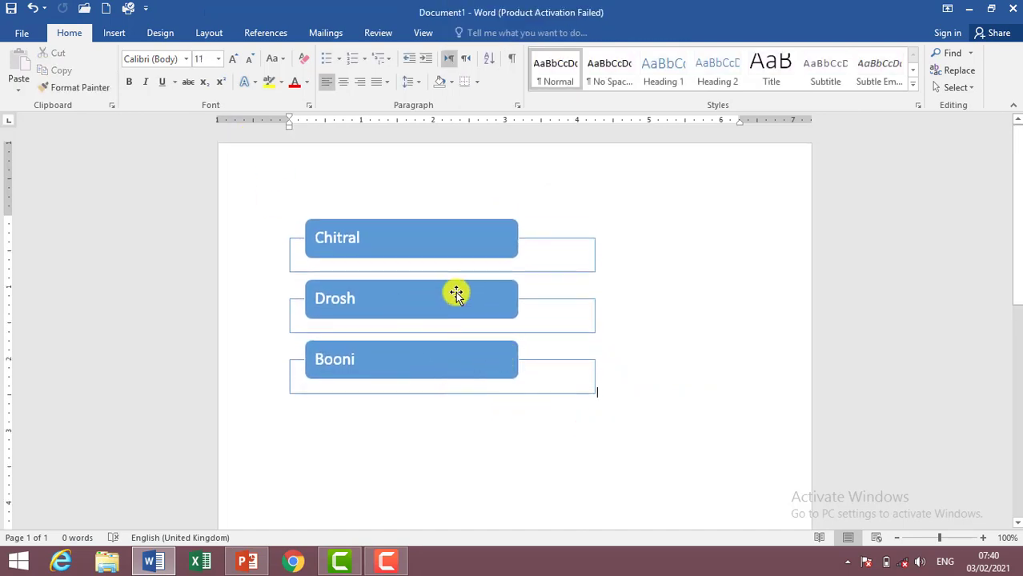
Add a new shape after the Drosh box in the SmartArt graphic and label it Mastuj.
{"action": "left_click", "coordinate": [388, 299]}
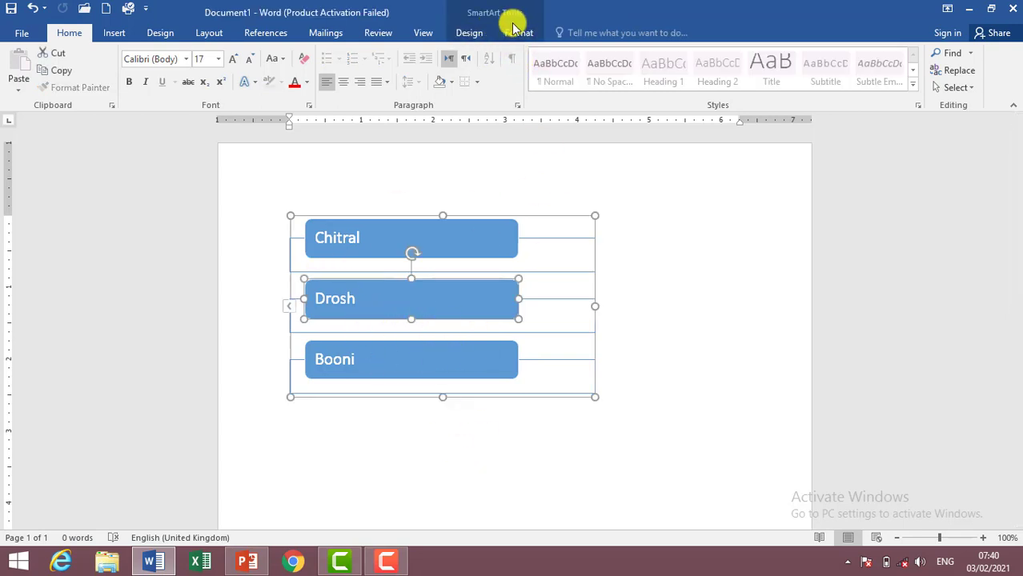
{"action": "left_click", "coordinate": [479, 37]}
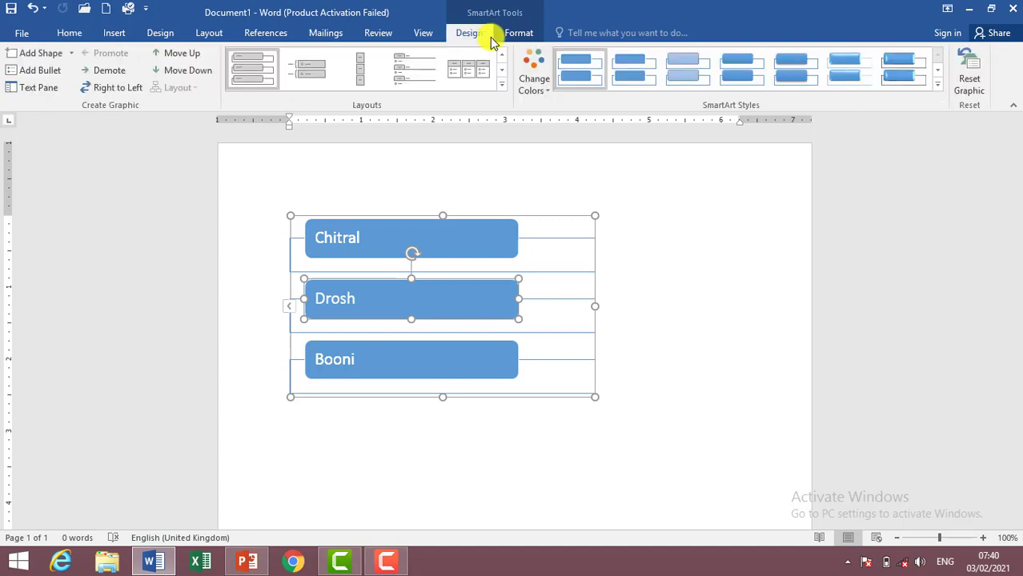
{"action": "left_click", "coordinate": [518, 33]}
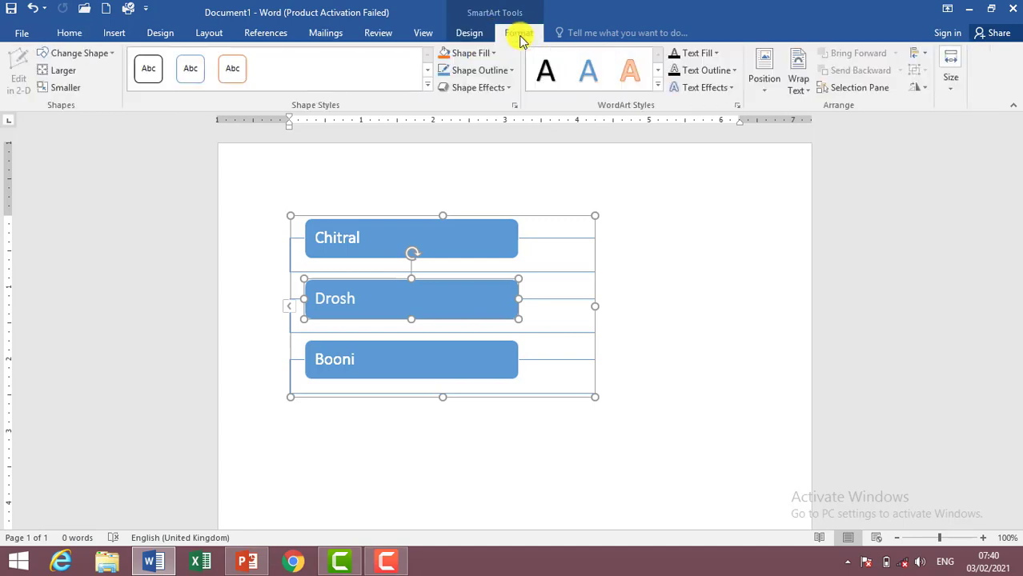
{"action": "left_click", "coordinate": [470, 33]}
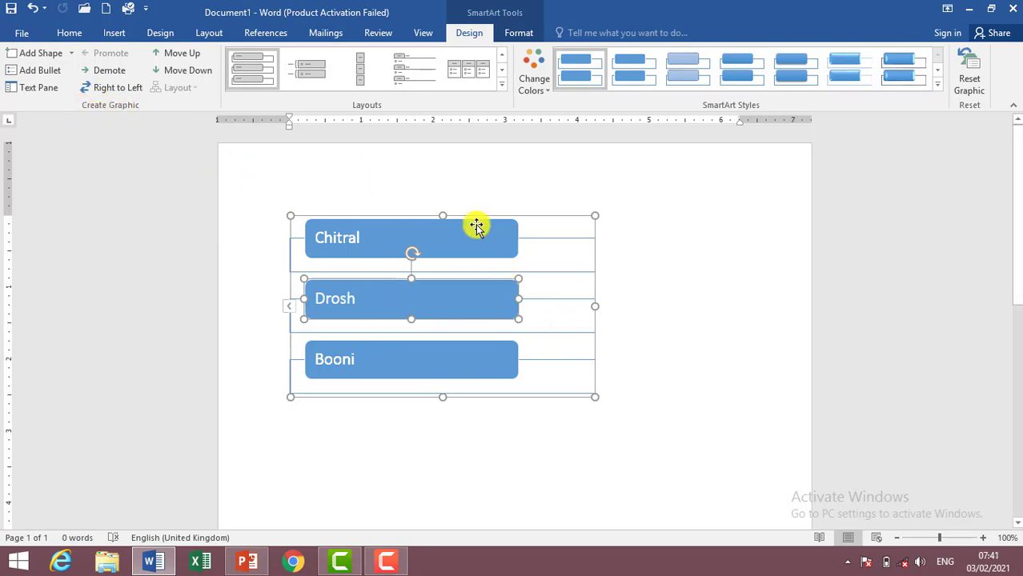
{"action": "left_click", "coordinate": [36, 54]}
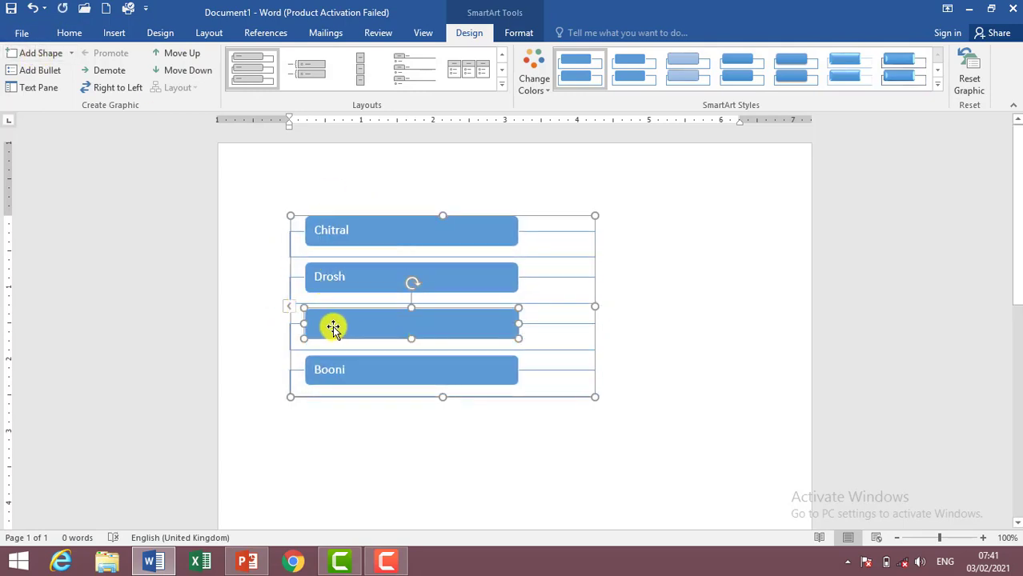
{"action": "type", "text": "N"}
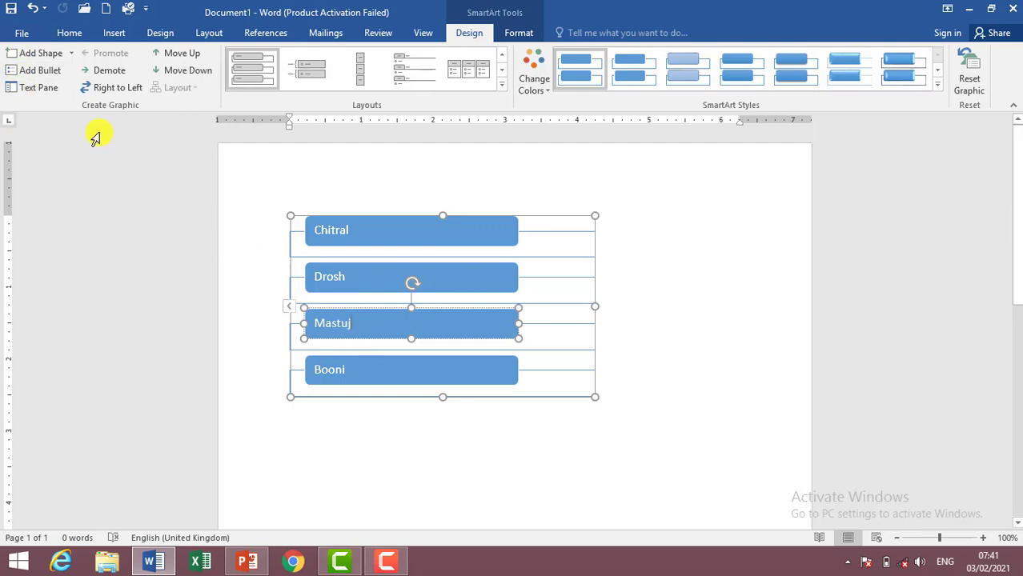
Add the bullets Jughoor, Muldeh and Zargarandeh under the Chitral box.
{"action": "left_click", "coordinate": [358, 234]}
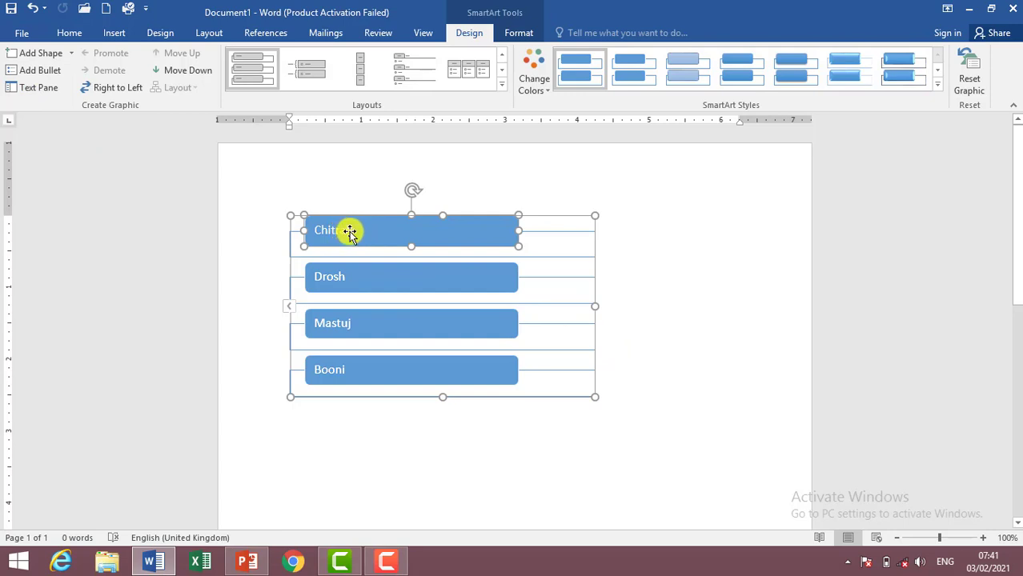
{"action": "left_click", "coordinate": [36, 72]}
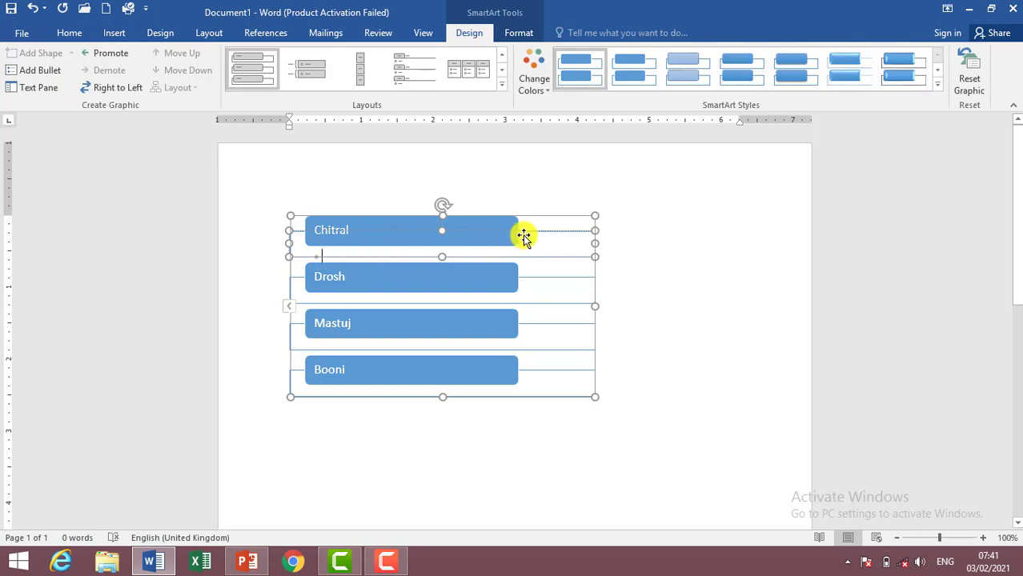
{"action": "type", "text": "Ju"}
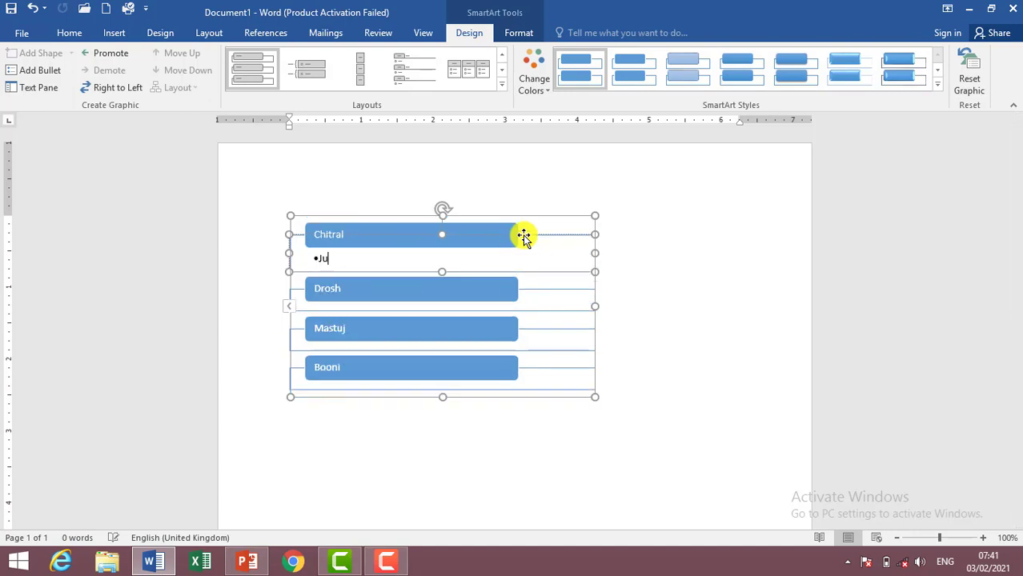
{"action": "type", "text": "ghoor"}
{"action": "key", "text": "Return"}
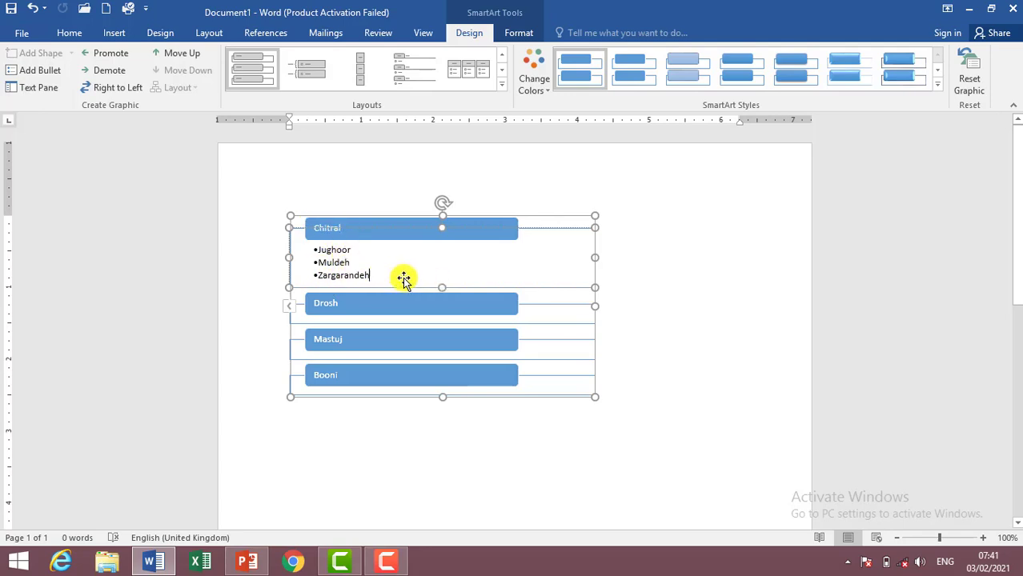
{"action": "left_click", "coordinate": [342, 306]}
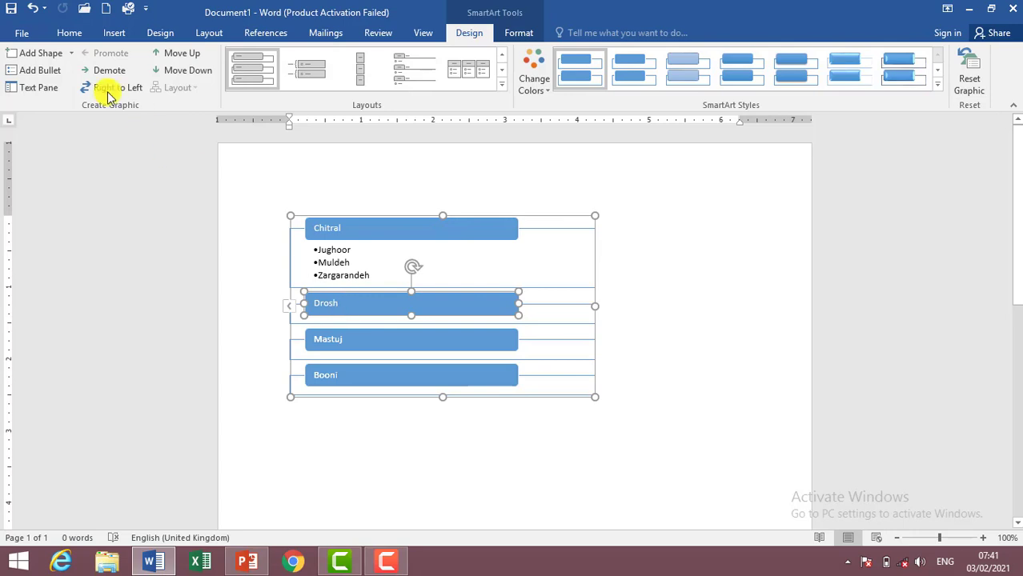
{"action": "left_click", "coordinate": [16, 89]}
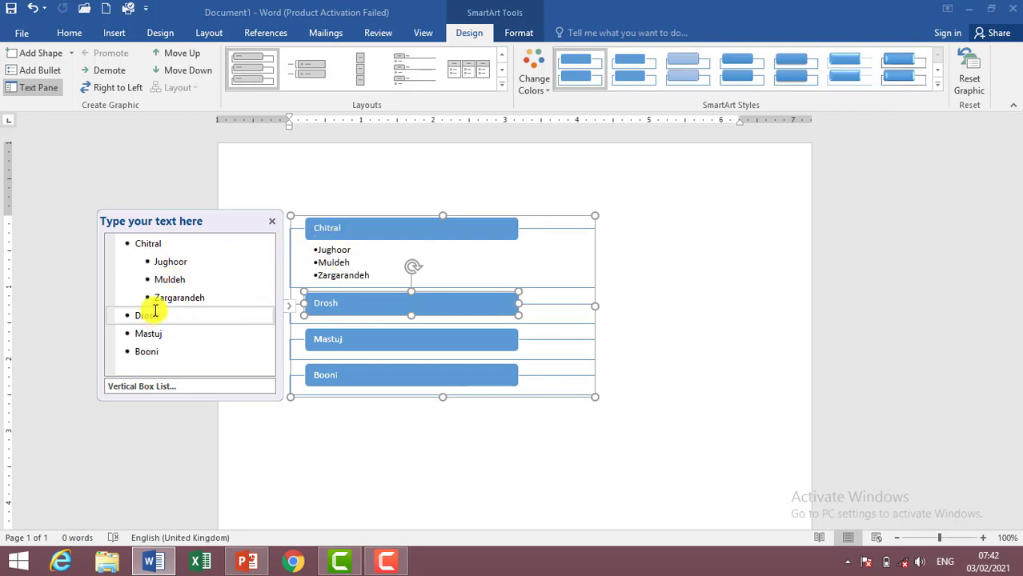
{"action": "left_click", "coordinate": [271, 221]}
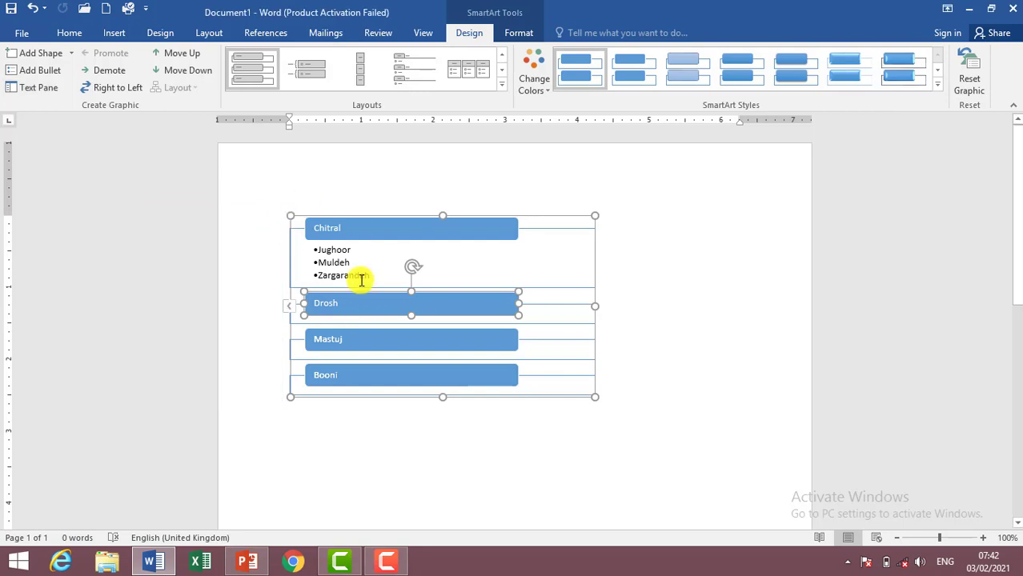
{"action": "left_click", "coordinate": [347, 265]}
{"action": "left_click", "coordinate": [349, 306]}
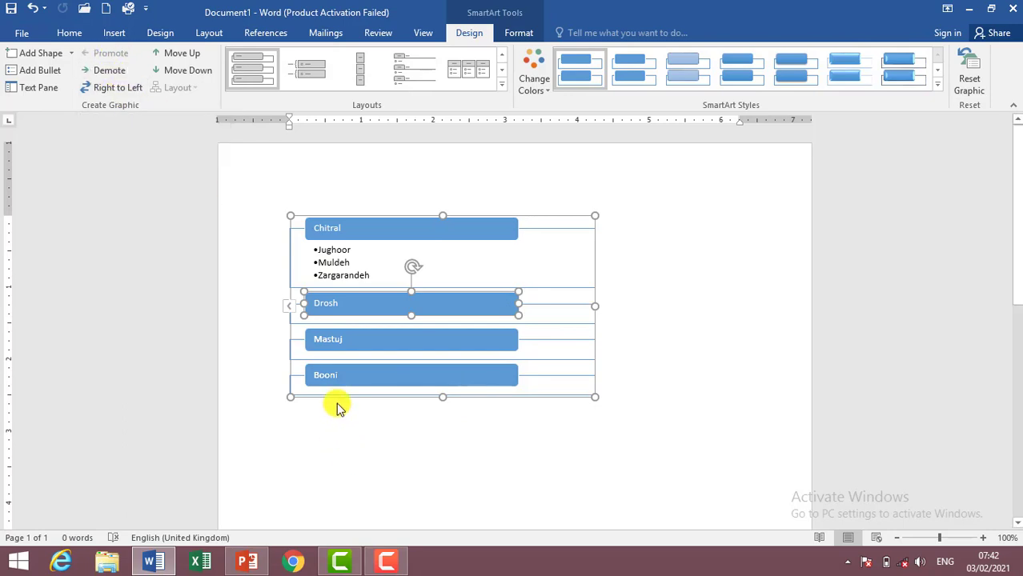
Demote the Mastuj box to a bullet under Drosh and promote it back to its own box.
{"action": "left_click", "coordinate": [340, 346]}
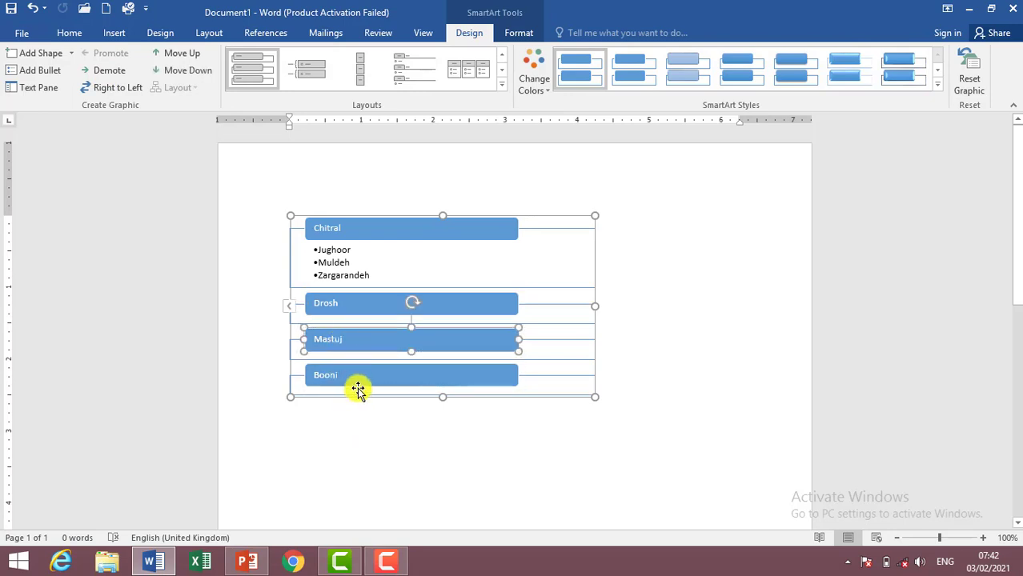
{"action": "left_click", "coordinate": [88, 70]}
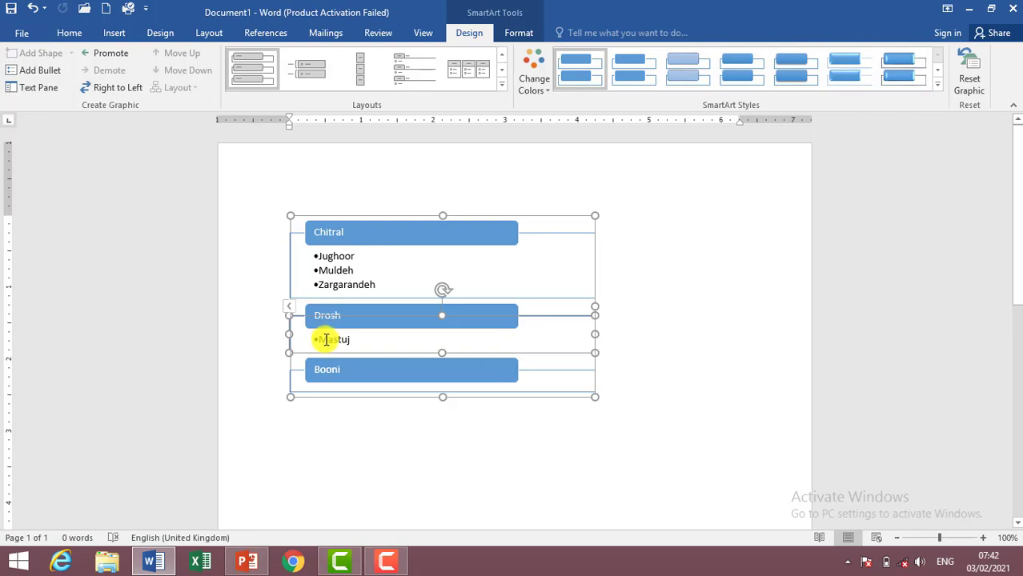
{"action": "left_click", "coordinate": [106, 54]}
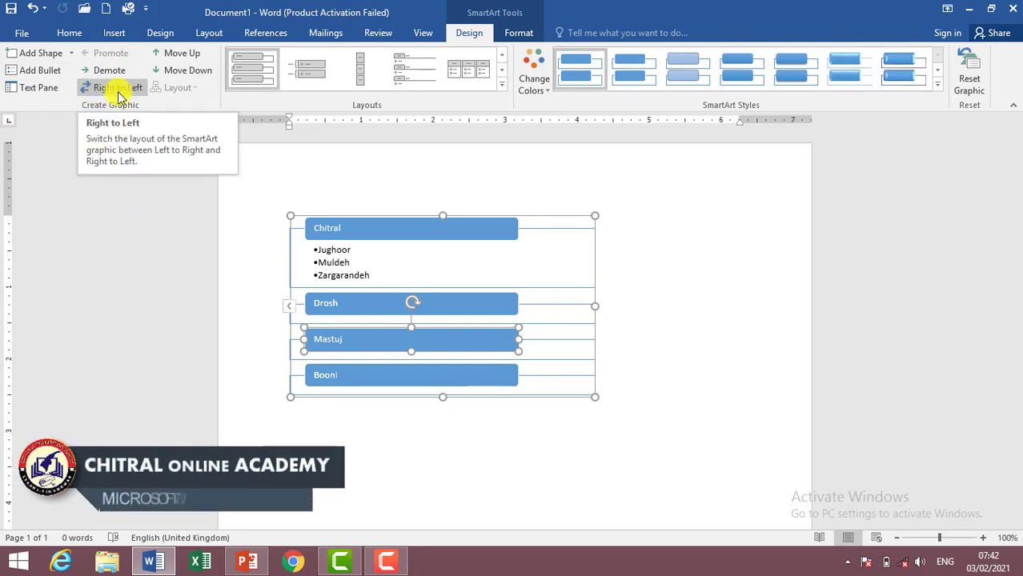
Switch the SmartArt layout to right-to-left and return it to left-to-right.
{"action": "left_click", "coordinate": [111, 89]}
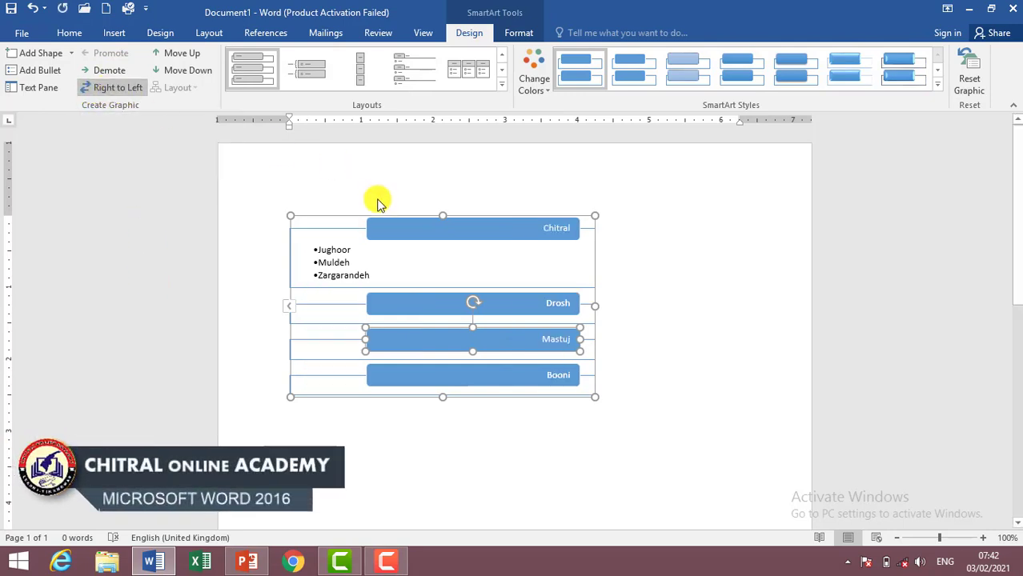
{"action": "left_click", "coordinate": [108, 92]}
{"action": "left_click", "coordinate": [108, 92]}
{"action": "left_click", "coordinate": [107, 91]}
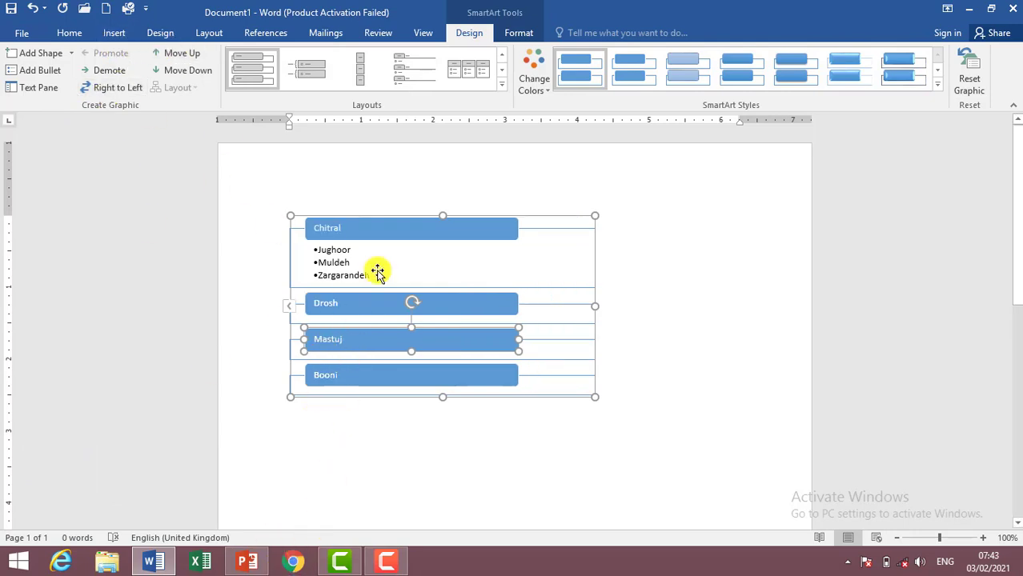
Move the Mastuj box up to the first place in the SmartArt list and back down between Drosh and Booni.
{"action": "left_click", "coordinate": [189, 59]}
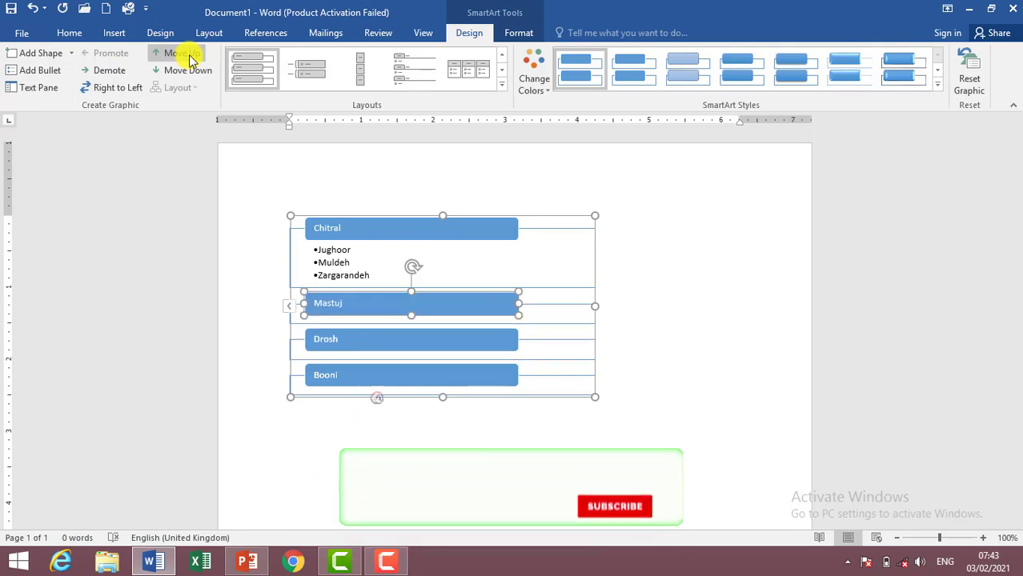
{"action": "left_click", "coordinate": [189, 59]}
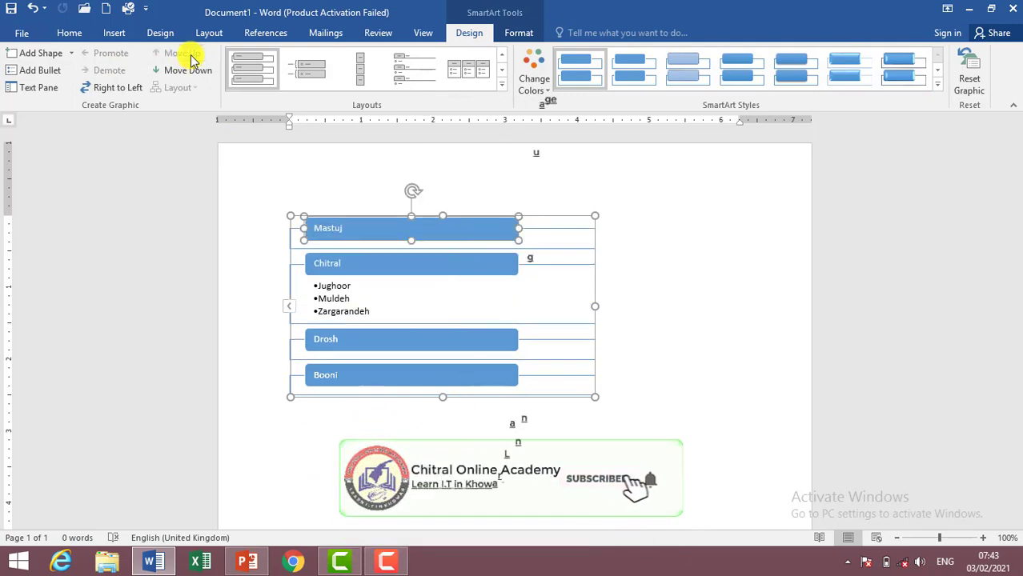
{"action": "left_click", "coordinate": [183, 72]}
{"action": "left_click", "coordinate": [183, 71]}
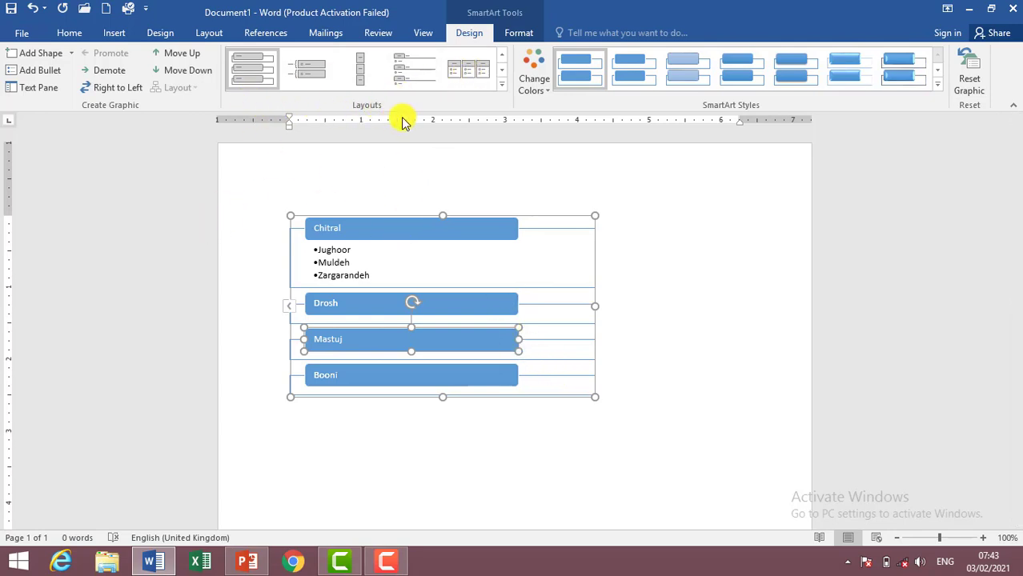
Try the bracketed and stacked-block SmartArt layouts, and settle on the list layout with full-width bars and bullets beneath.
{"action": "left_click", "coordinate": [502, 83]}
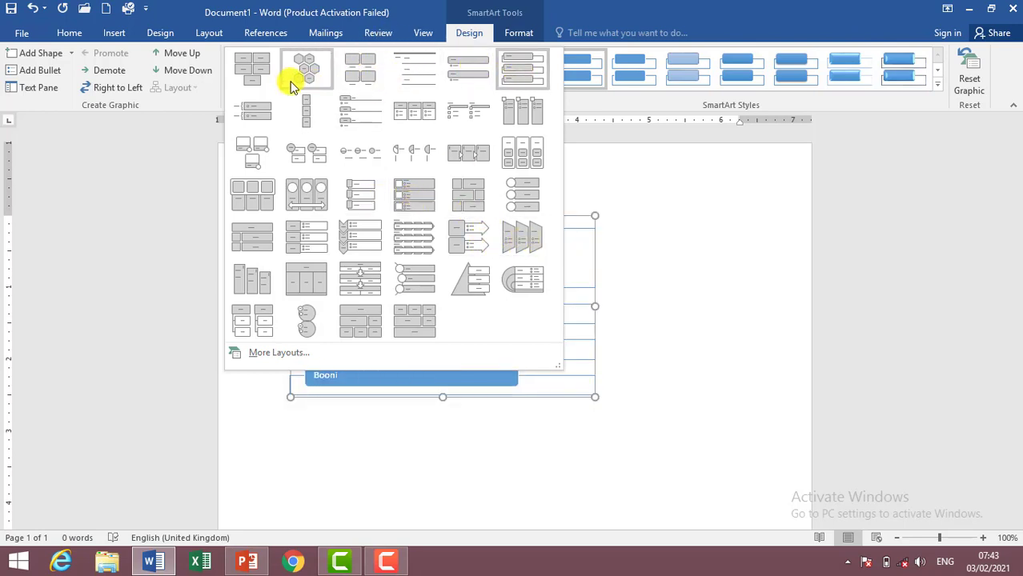
{"action": "left_click", "coordinate": [256, 107]}
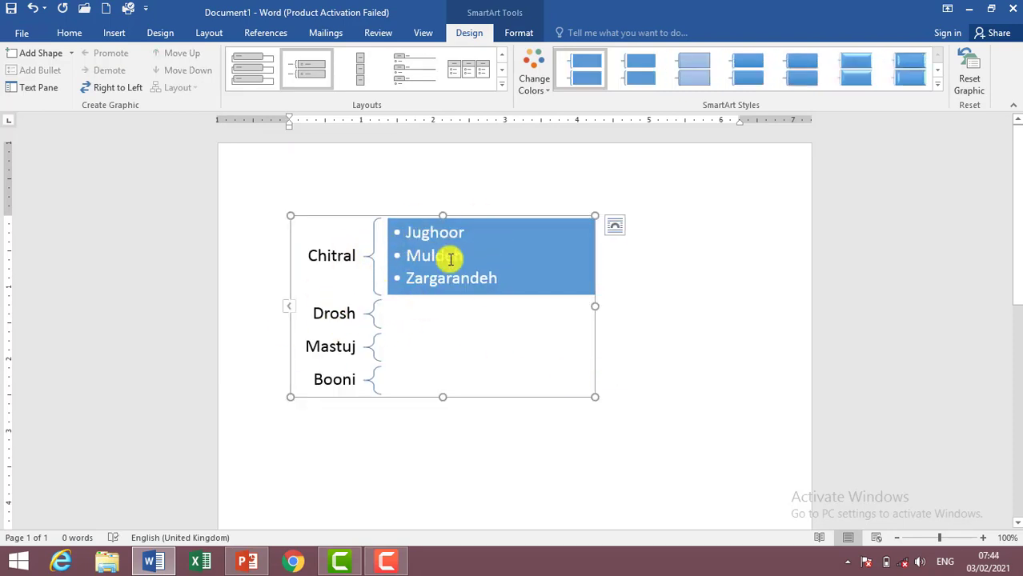
{"action": "left_click", "coordinate": [361, 68]}
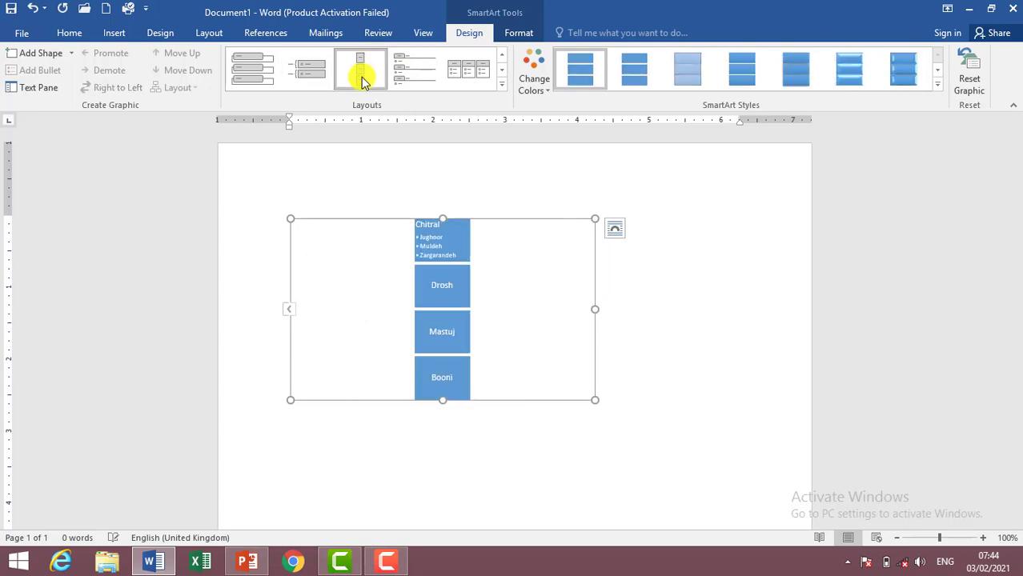
{"action": "left_click", "coordinate": [501, 86]}
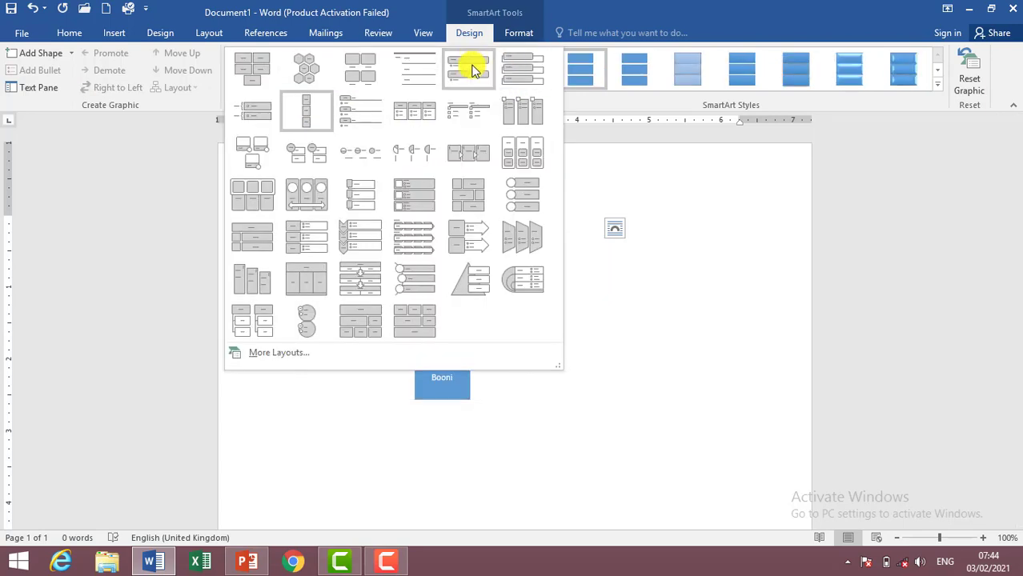
{"action": "left_click", "coordinate": [473, 67]}
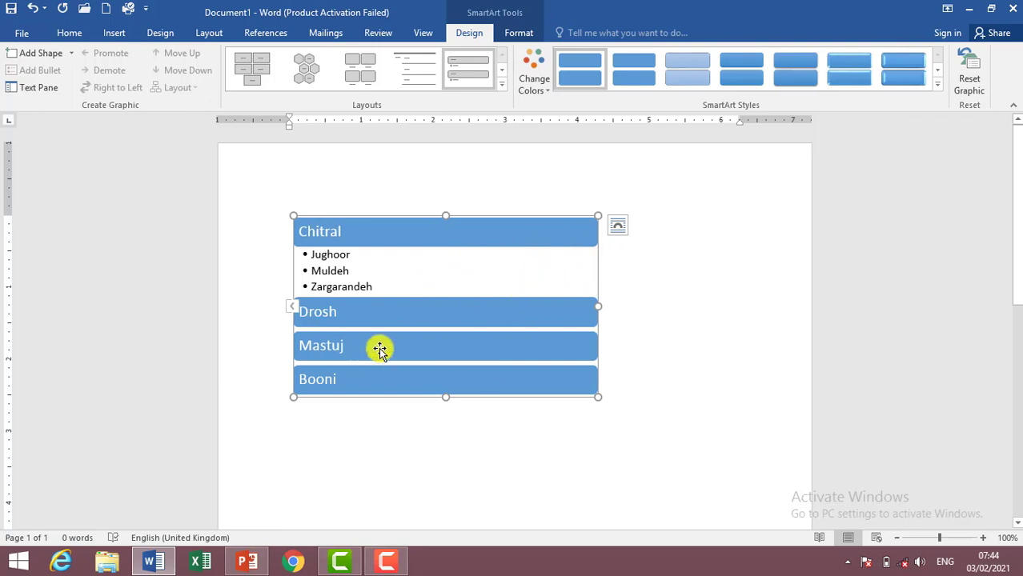
Apply the first Colorful color scheme to the SmartArt graphic and reset the graphic to its default formatting.
{"action": "left_click", "coordinate": [538, 88]}
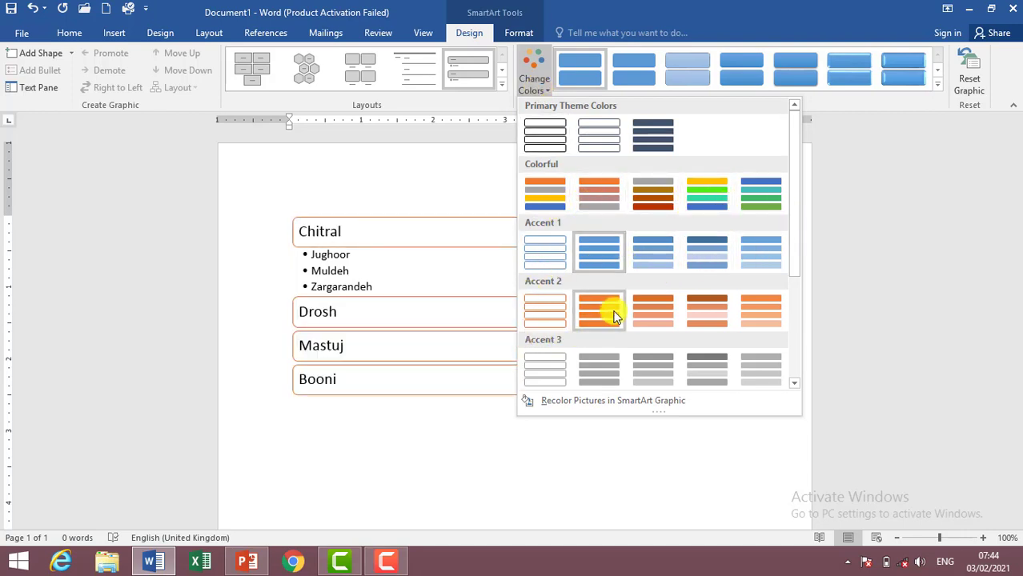
{"action": "left_click", "coordinate": [552, 203]}
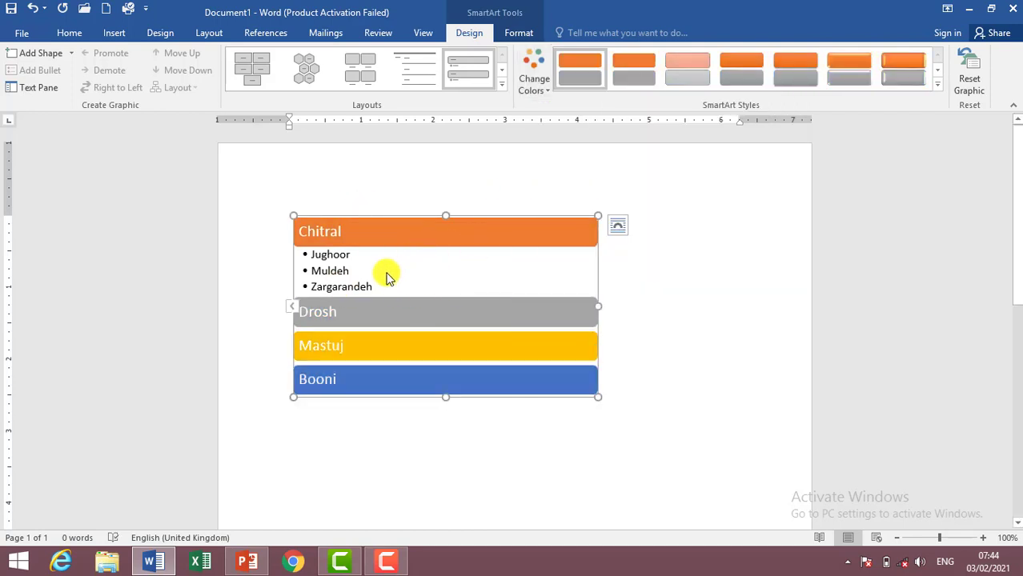
{"action": "left_click", "coordinate": [978, 88]}
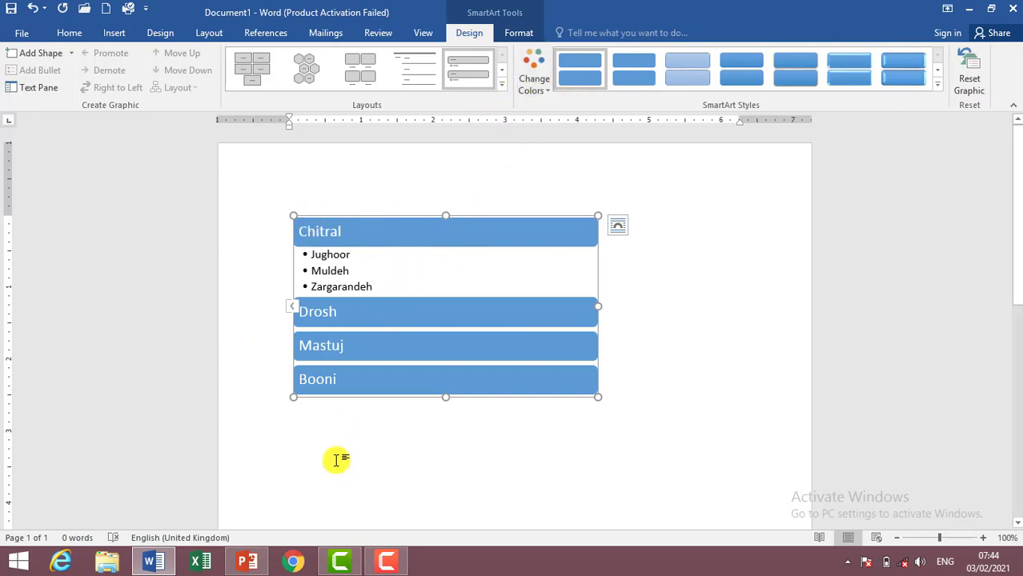
Recolor the SmartArt graphic with the first scheme of the Colorful group.
{"action": "left_click", "coordinate": [530, 82]}
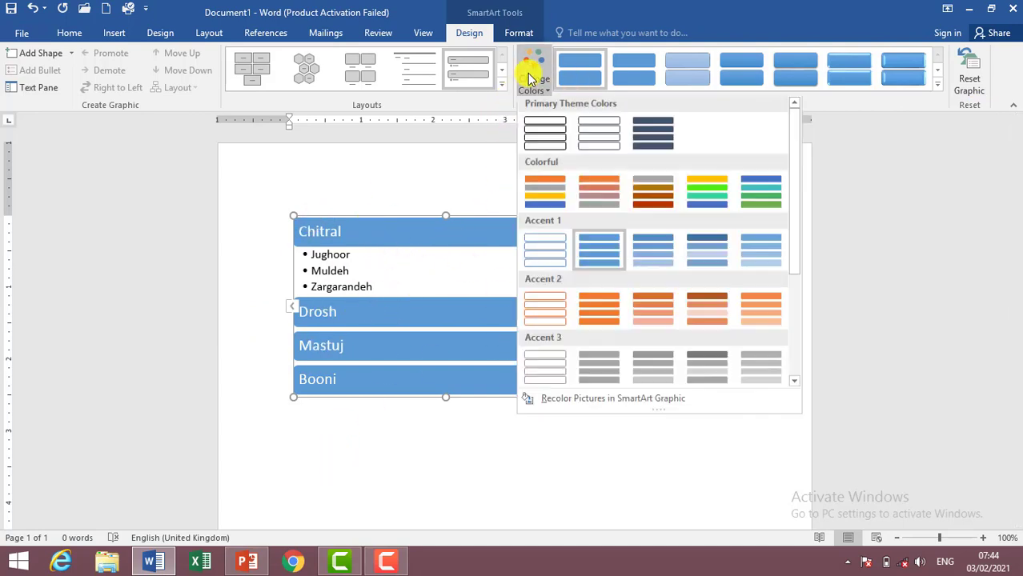
{"action": "left_click", "coordinate": [543, 197]}
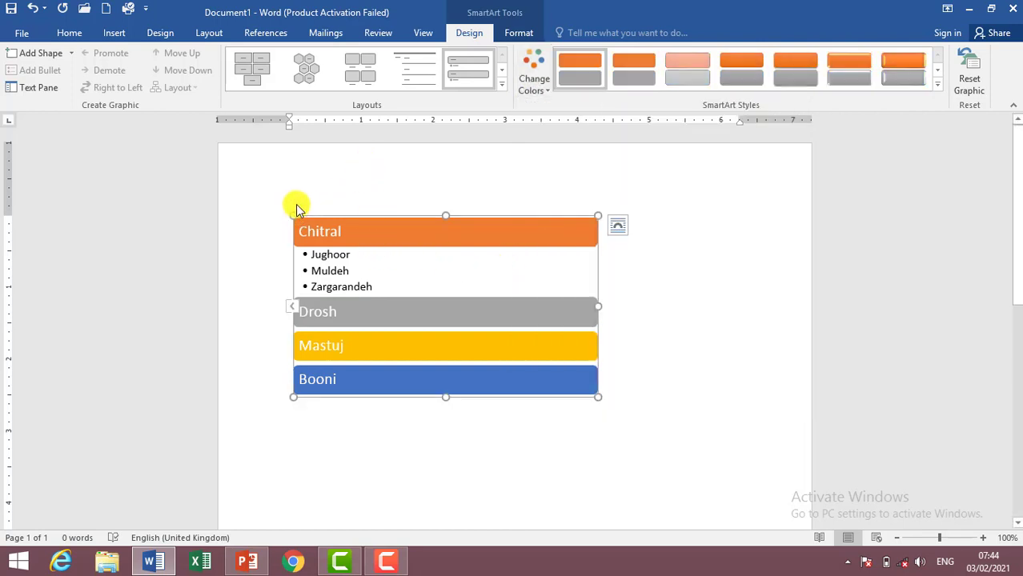
Change the shape of the Chitral box to a trapezoid.
{"action": "left_click", "coordinate": [519, 35]}
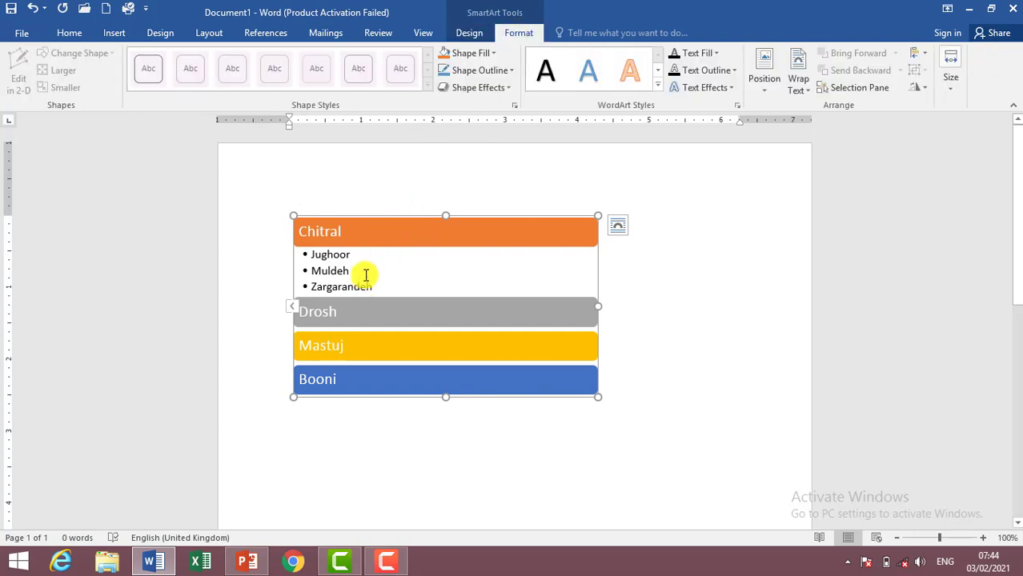
{"action": "left_click", "coordinate": [337, 232]}
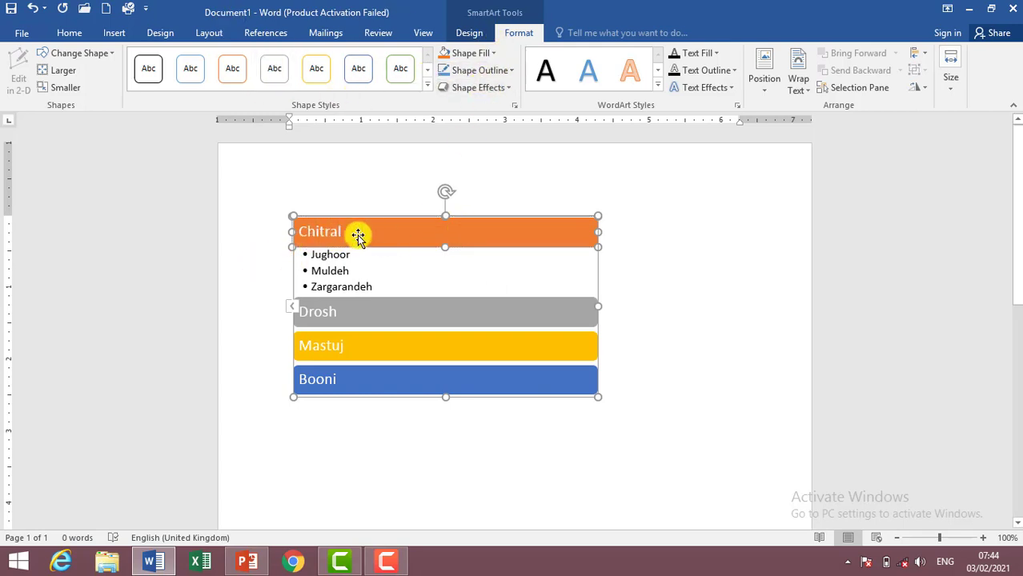
{"action": "double_click", "coordinate": [321, 234]}
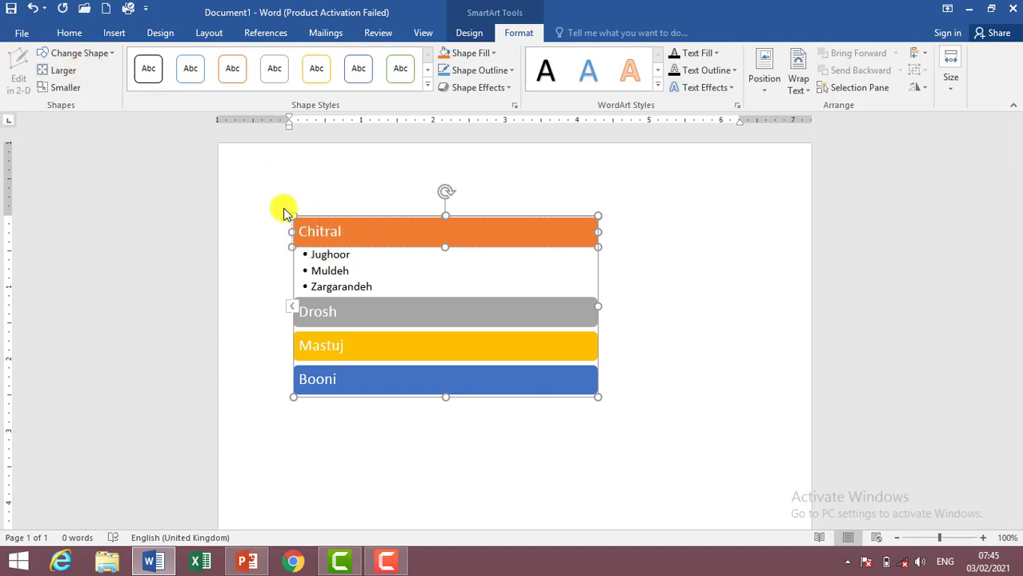
{"action": "left_click", "coordinate": [64, 54]}
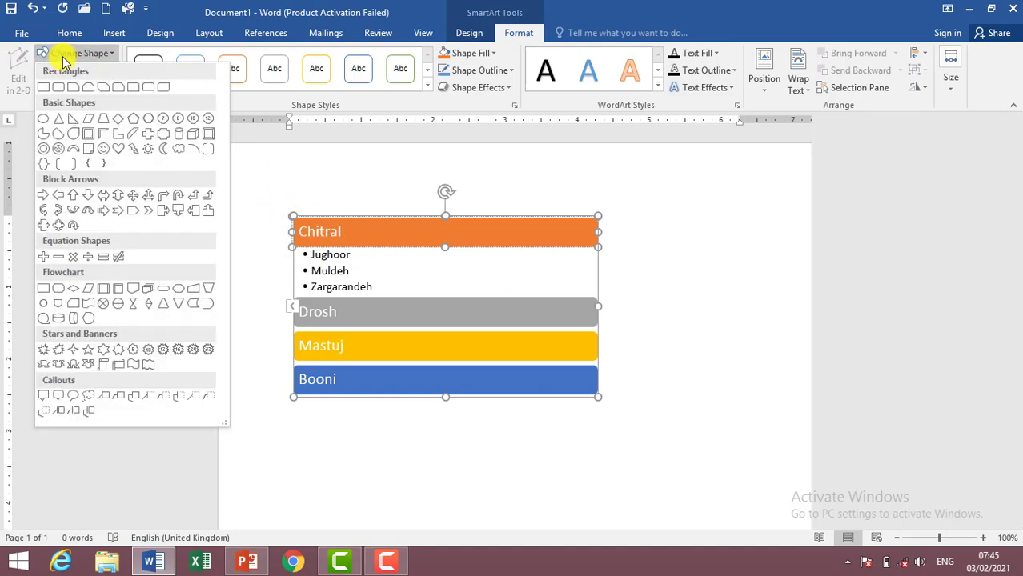
{"action": "left_click", "coordinate": [102, 122]}
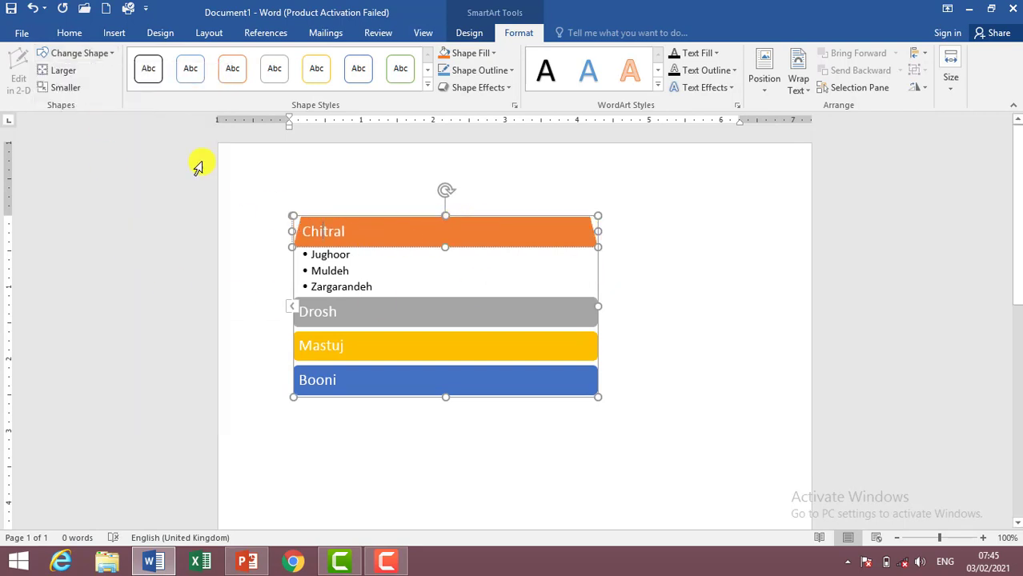
Enlarge the Chitral trapezoid by two increments and shrink it by two increments.
{"action": "left_click", "coordinate": [61, 74]}
{"action": "left_click", "coordinate": [61, 73]}
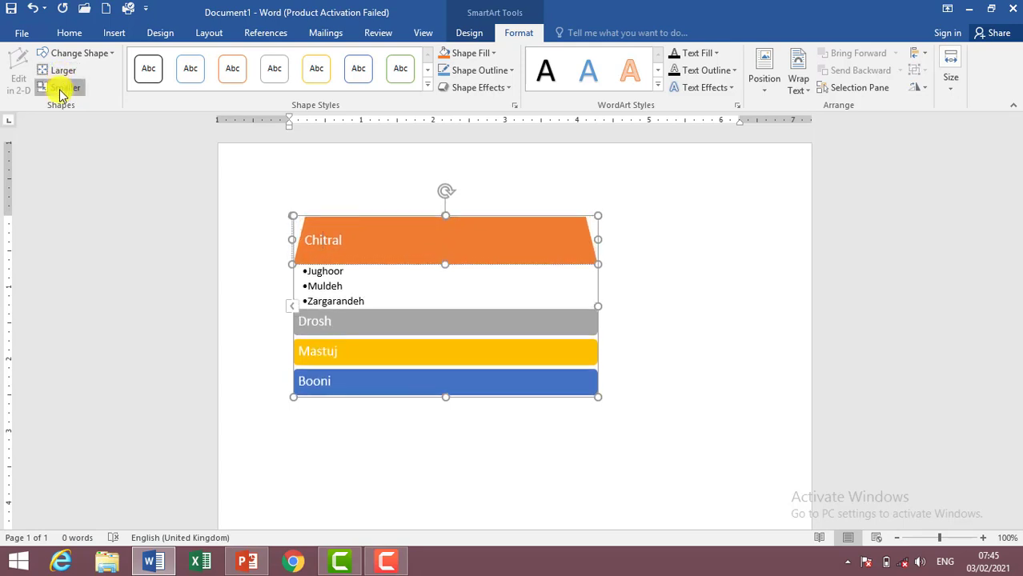
{"action": "left_click", "coordinate": [62, 86]}
{"action": "left_click", "coordinate": [61, 87]}
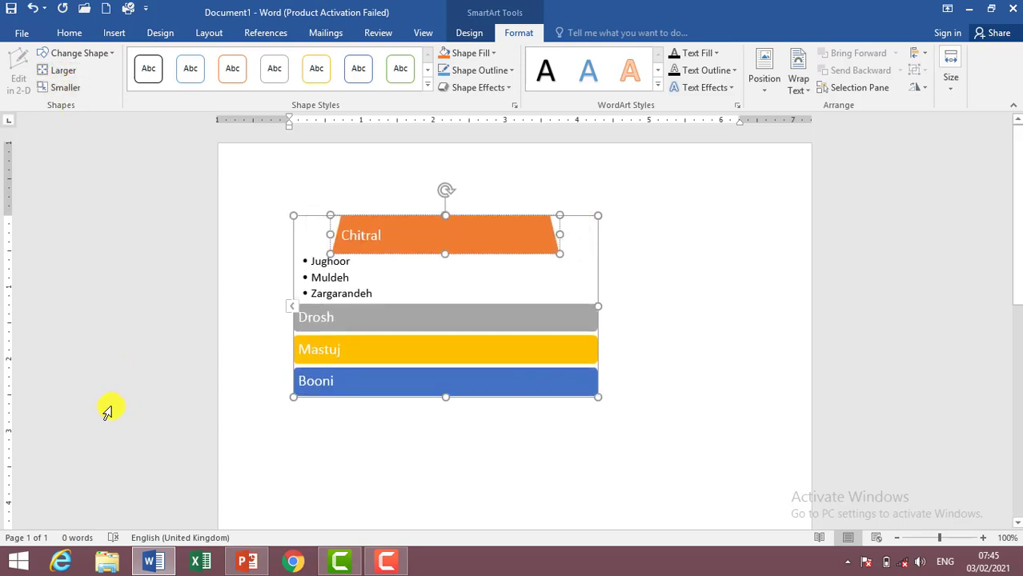
Give the Chitral trapezoid the orange gradient theme style and a dark outline.
{"action": "left_click", "coordinate": [427, 88]}
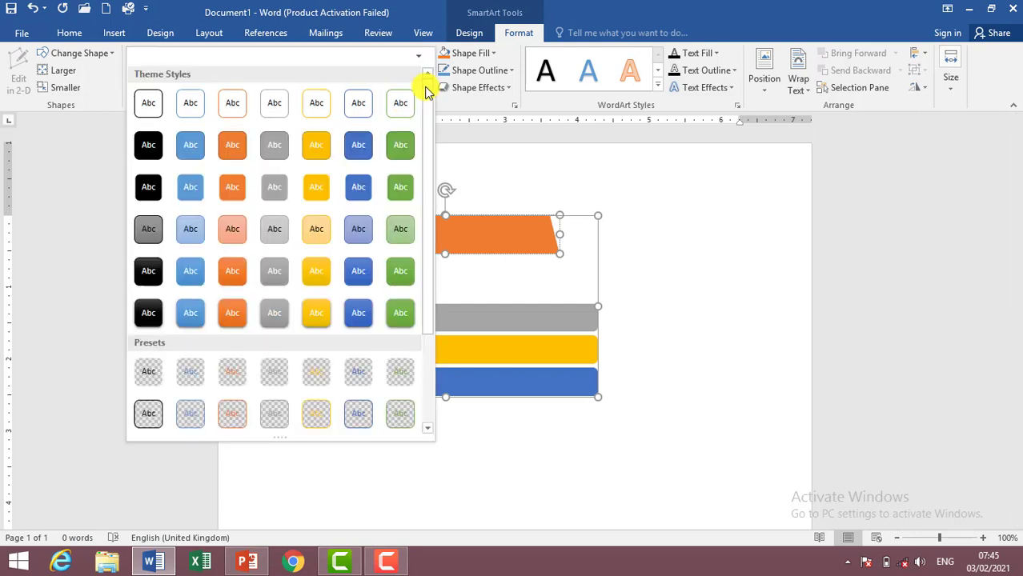
{"action": "left_click", "coordinate": [227, 276]}
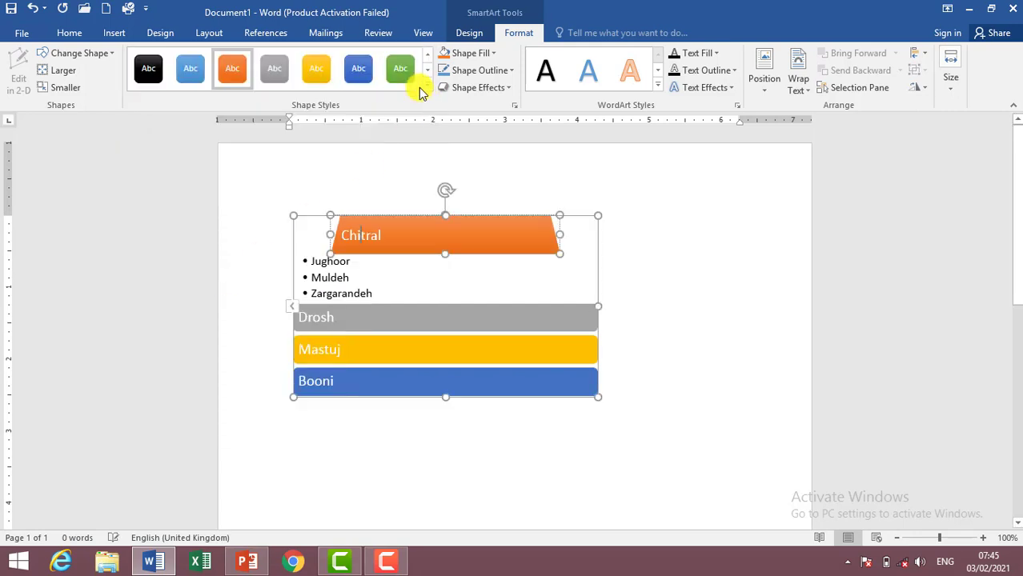
{"action": "left_click", "coordinate": [484, 71]}
{"action": "left_click", "coordinate": [456, 136]}
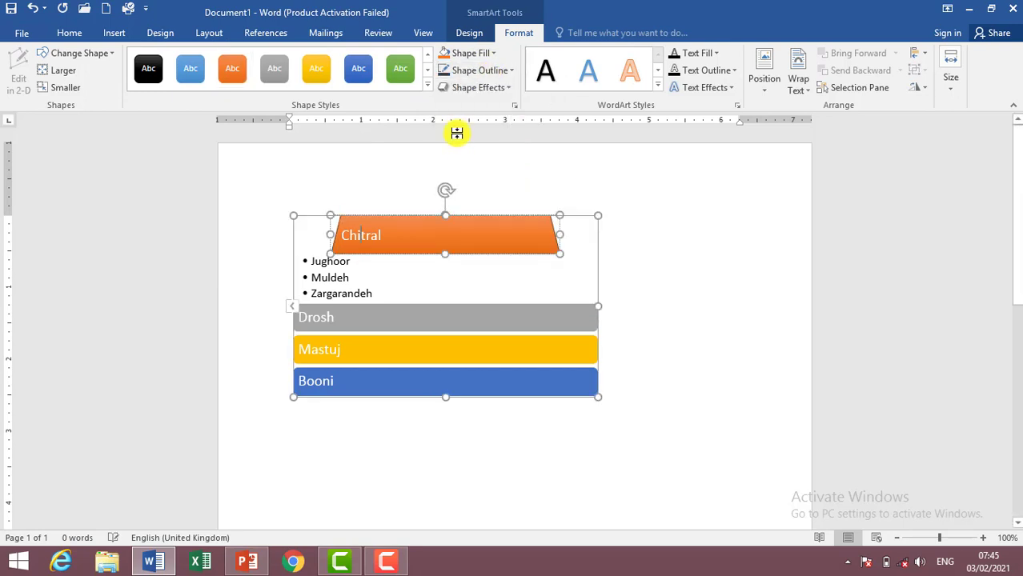
Add the smallest orange glow variation to the Chitral trapezoid.
{"action": "left_click", "coordinate": [476, 87]}
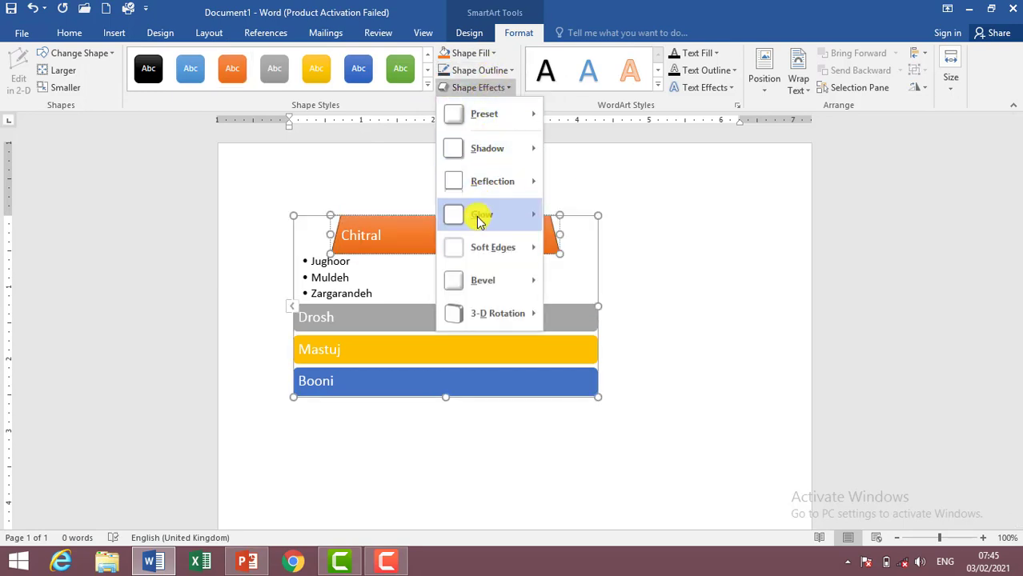
{"action": "mouse_move", "coordinate": [479, 217]}
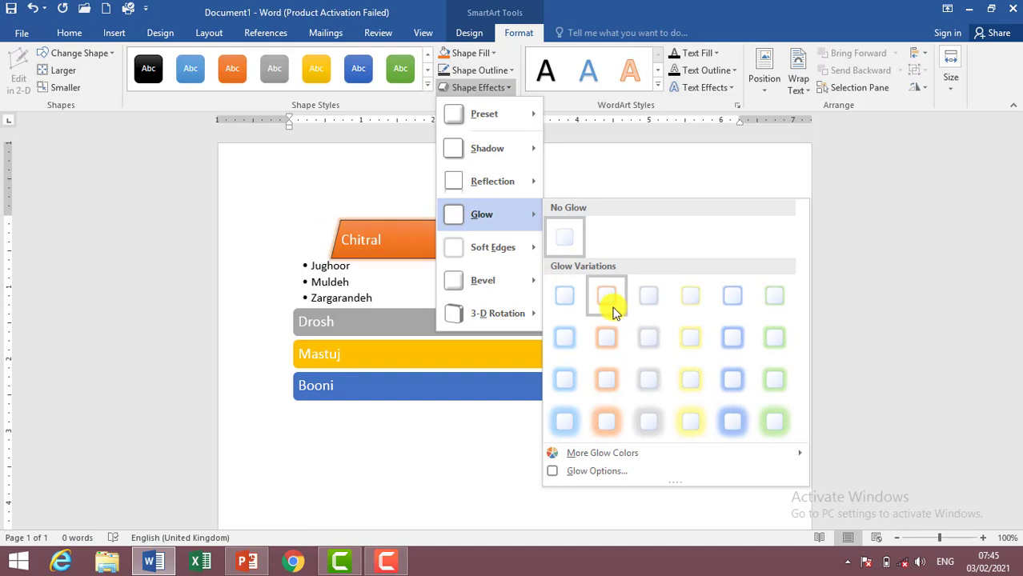
{"action": "left_click", "coordinate": [614, 312]}
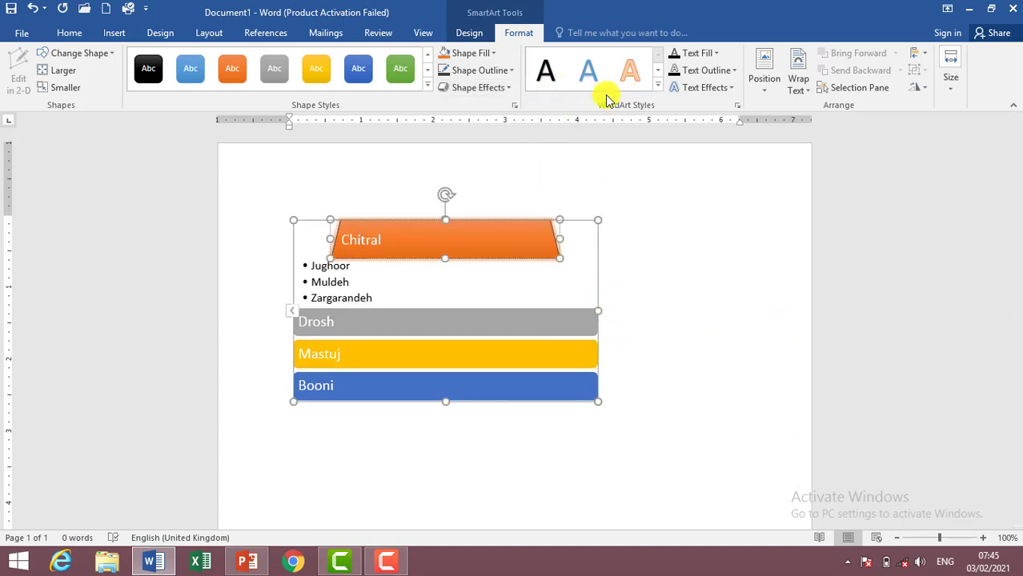
Apply the black WordArt style to the Chitral text and add the smallest blue text glow.
{"action": "left_click", "coordinate": [551, 72]}
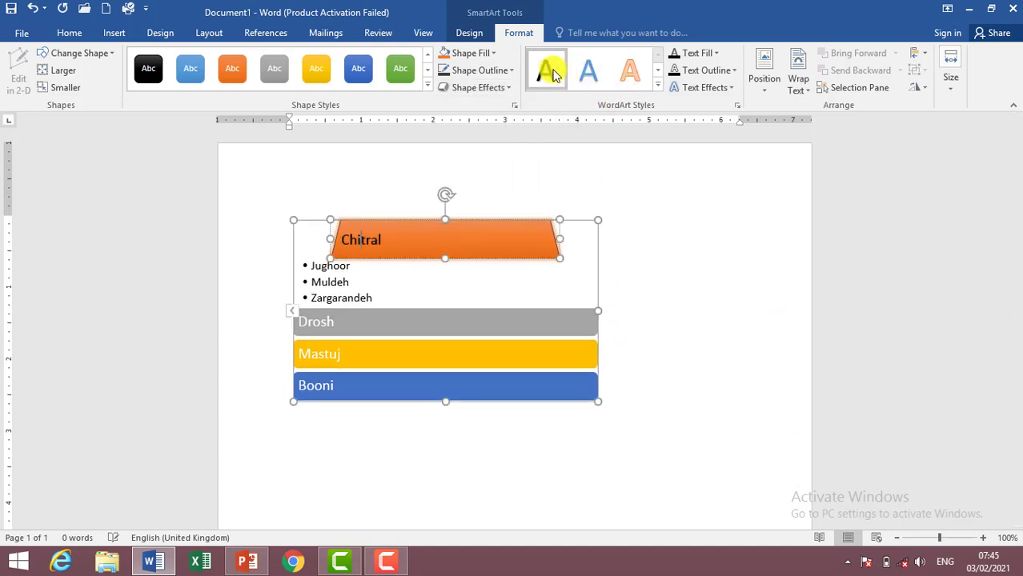
{"action": "left_click", "coordinate": [695, 89]}
{"action": "mouse_move", "coordinate": [716, 190]}
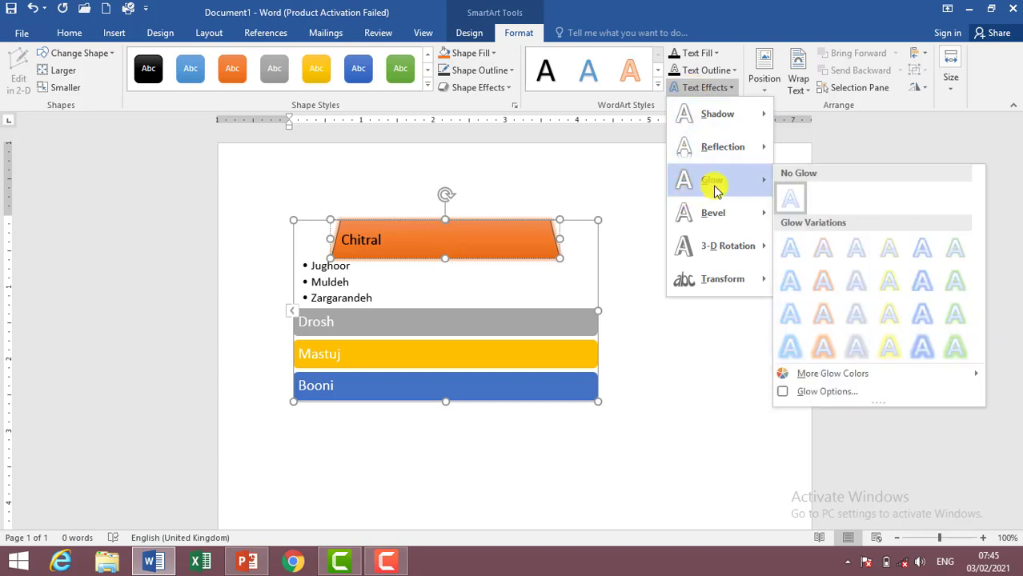
{"action": "left_click", "coordinate": [794, 245]}
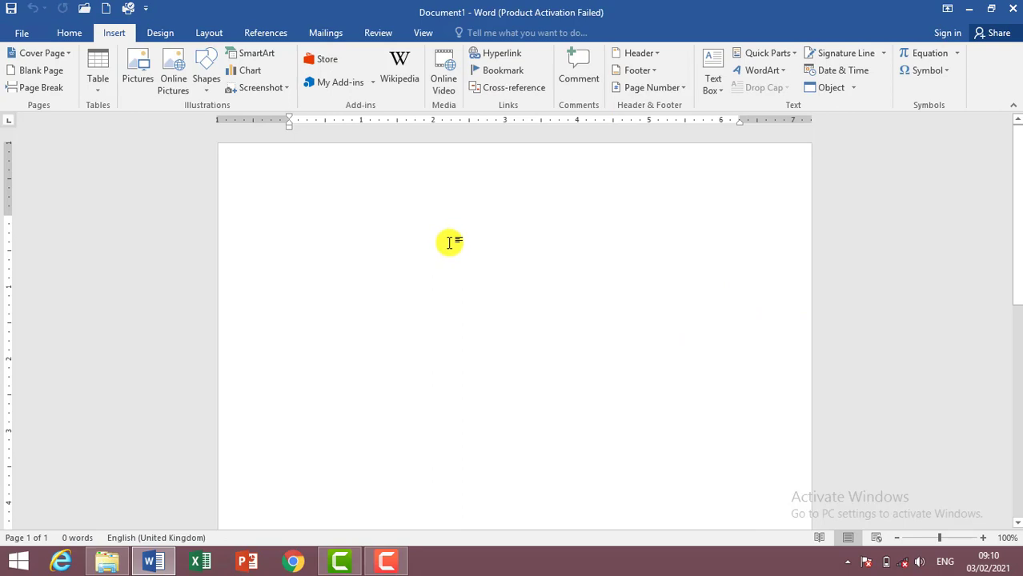
Start inserting a SmartArt graphic, browse the List and Process categories, and choose Basic Cycle from the Cycle category.
{"action": "left_click", "coordinate": [260, 53]}
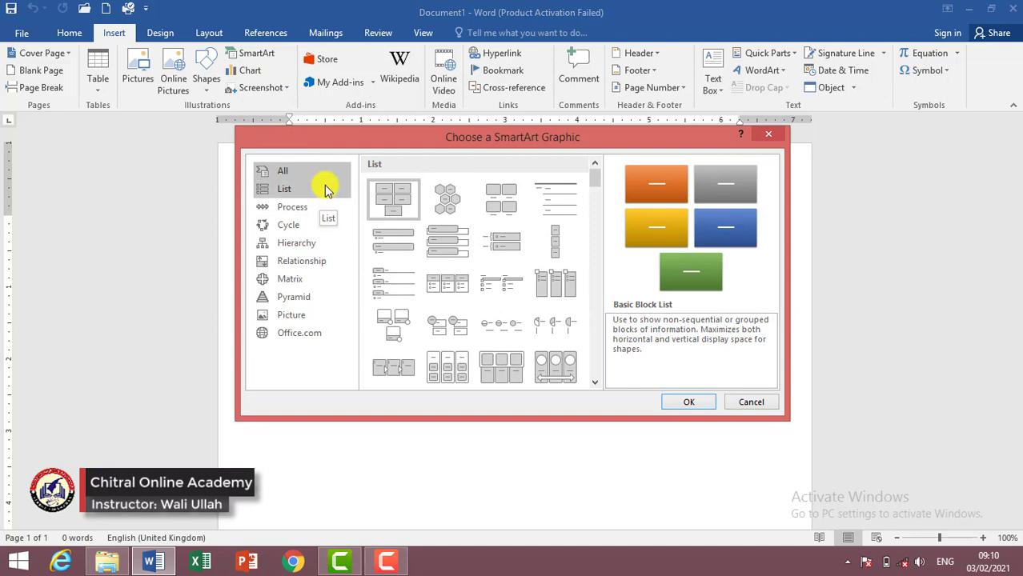
{"action": "left_click", "coordinate": [325, 189]}
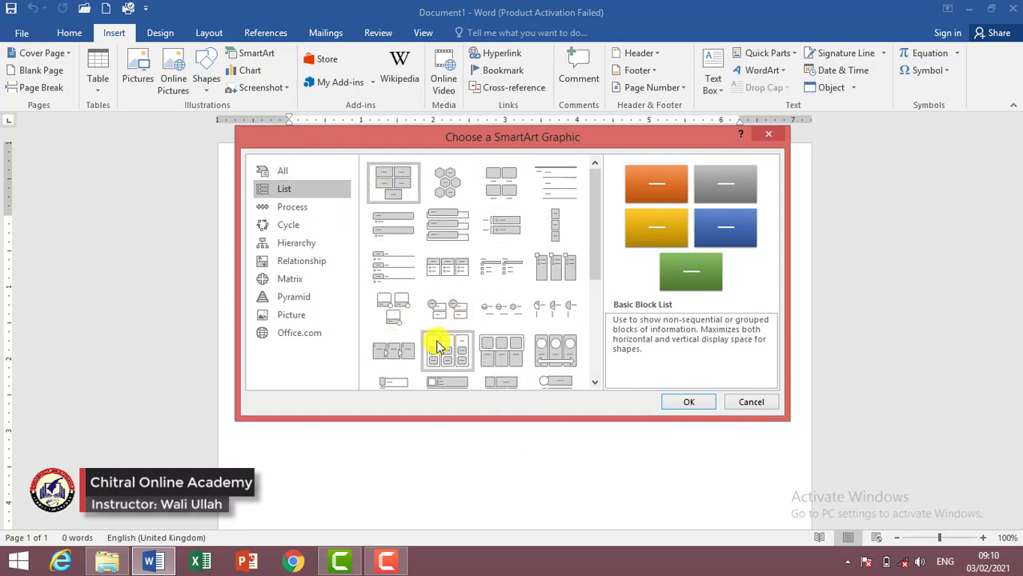
{"action": "left_click", "coordinate": [292, 208]}
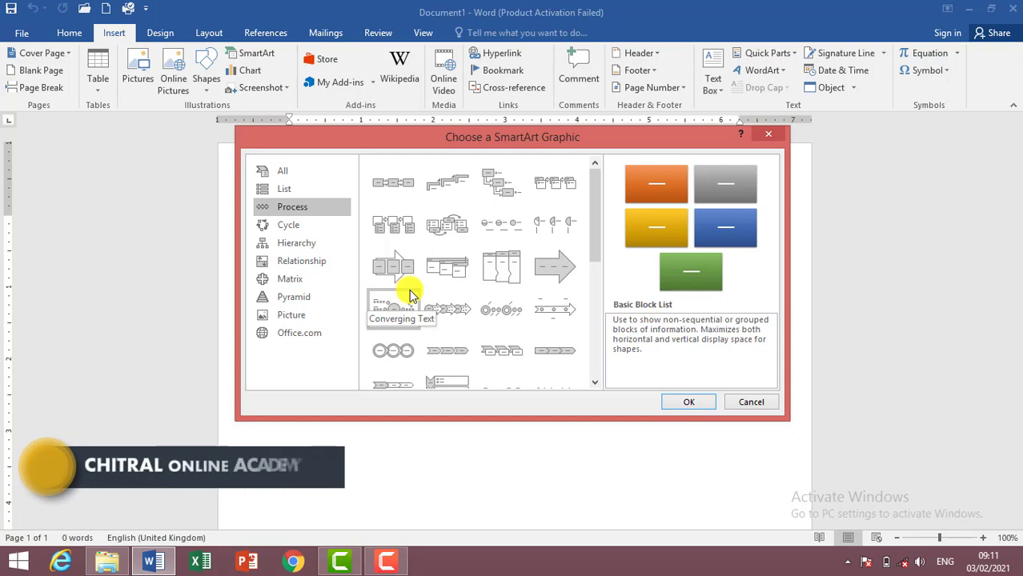
{"action": "left_click", "coordinate": [298, 230]}
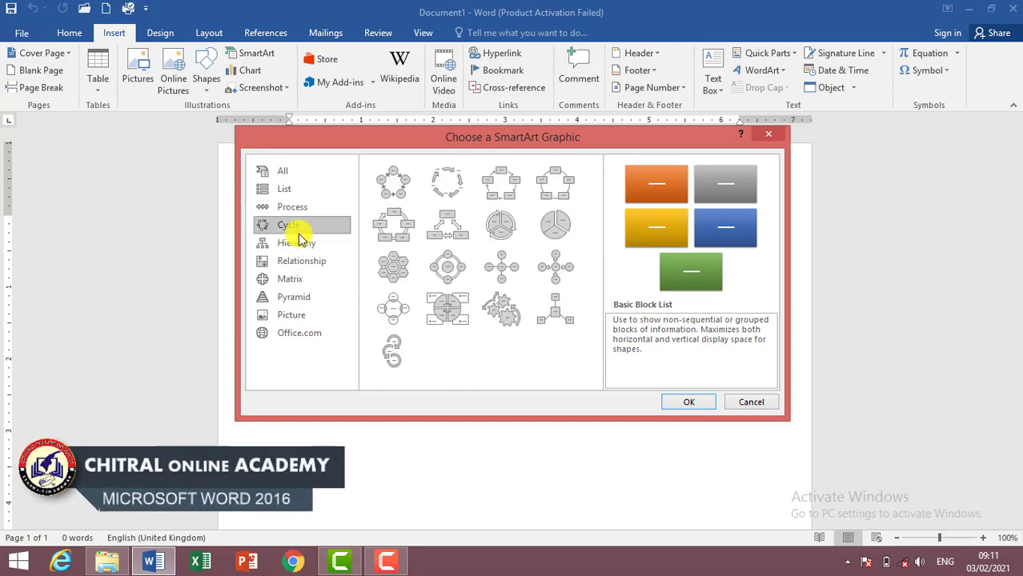
{"action": "left_click", "coordinate": [393, 197]}
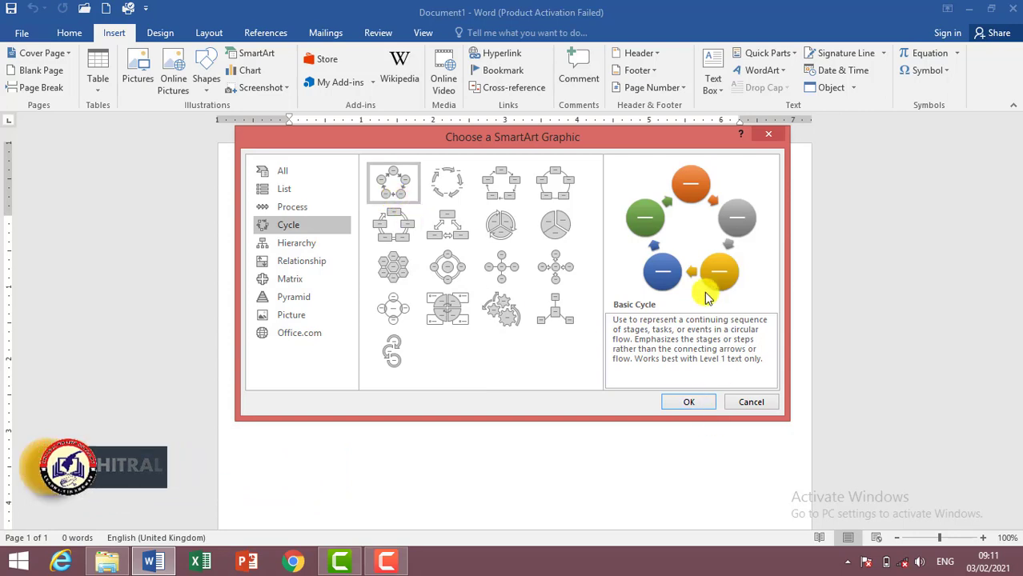